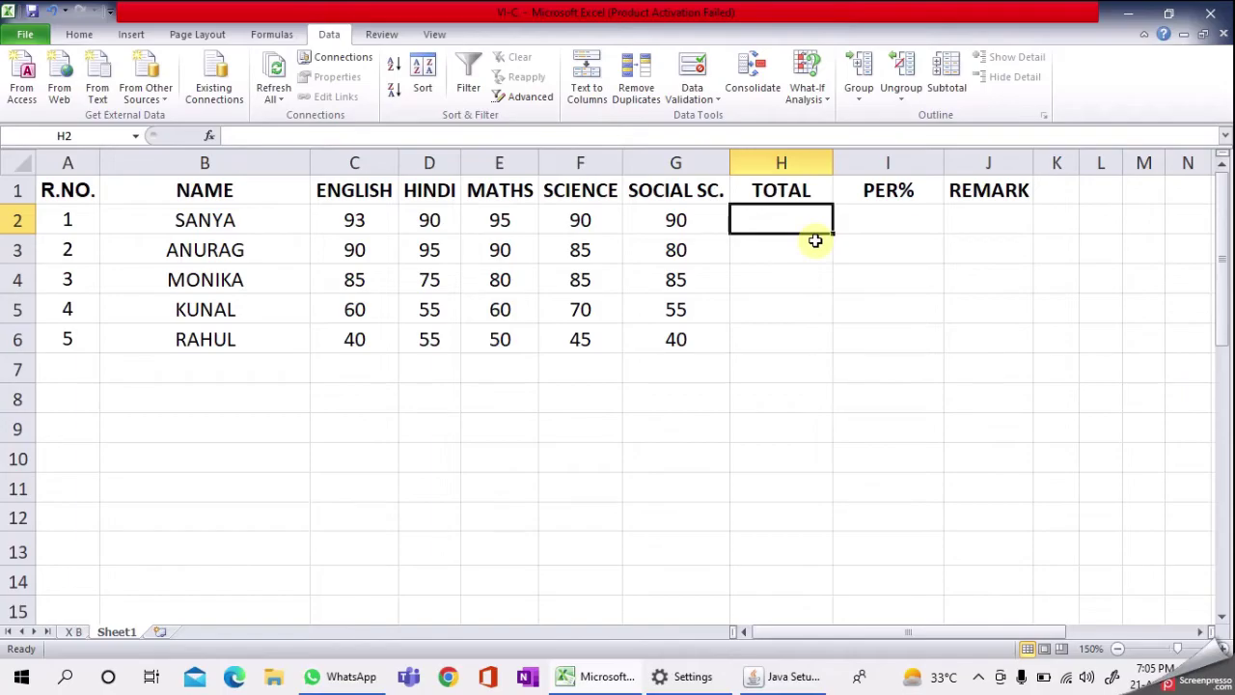
# - Enter =SUM(C2:G2) in H2 to total the first student's five marks, giving 458
pyautogui.write('=sum(')
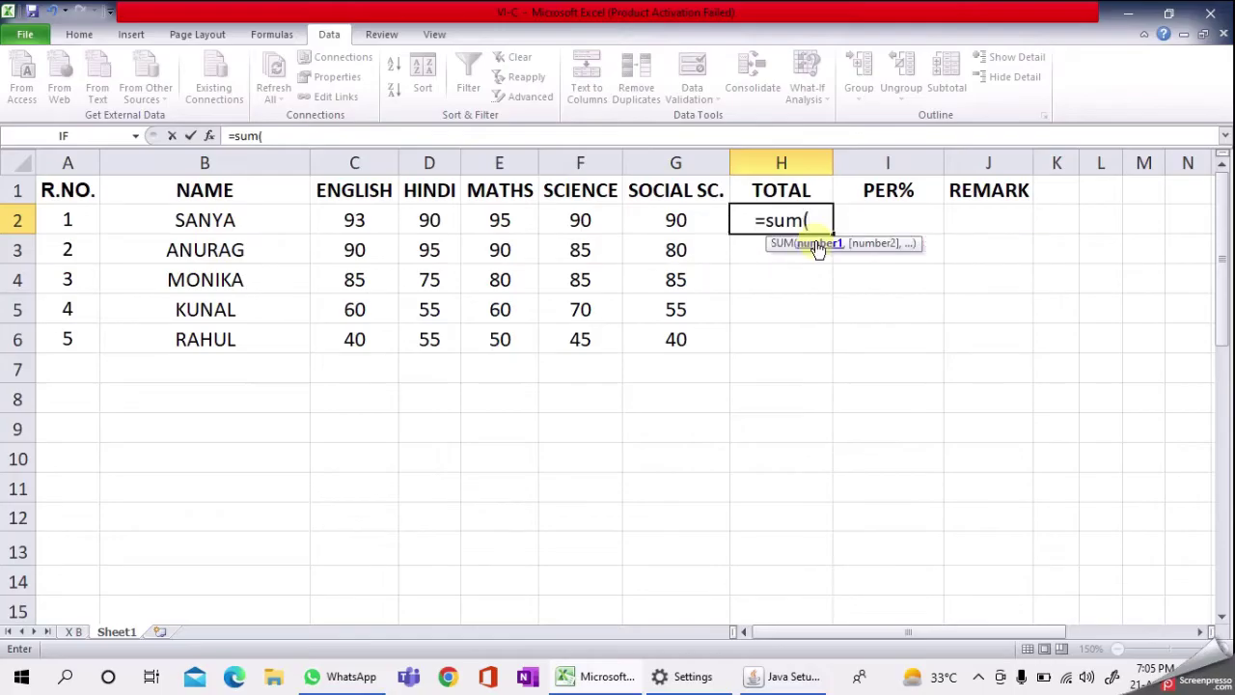
pyautogui.click(372, 222)
pyautogui.moveTo(381, 223); pyautogui.dragTo(675, 222)
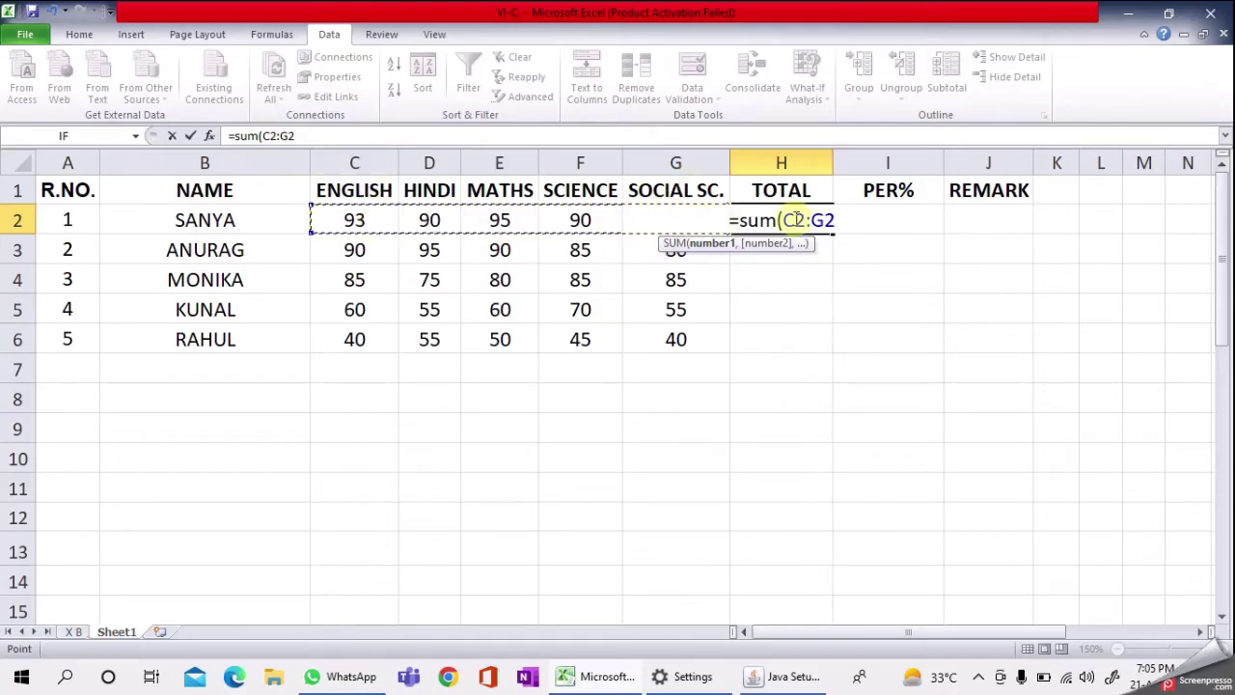
pyautogui.write(')')
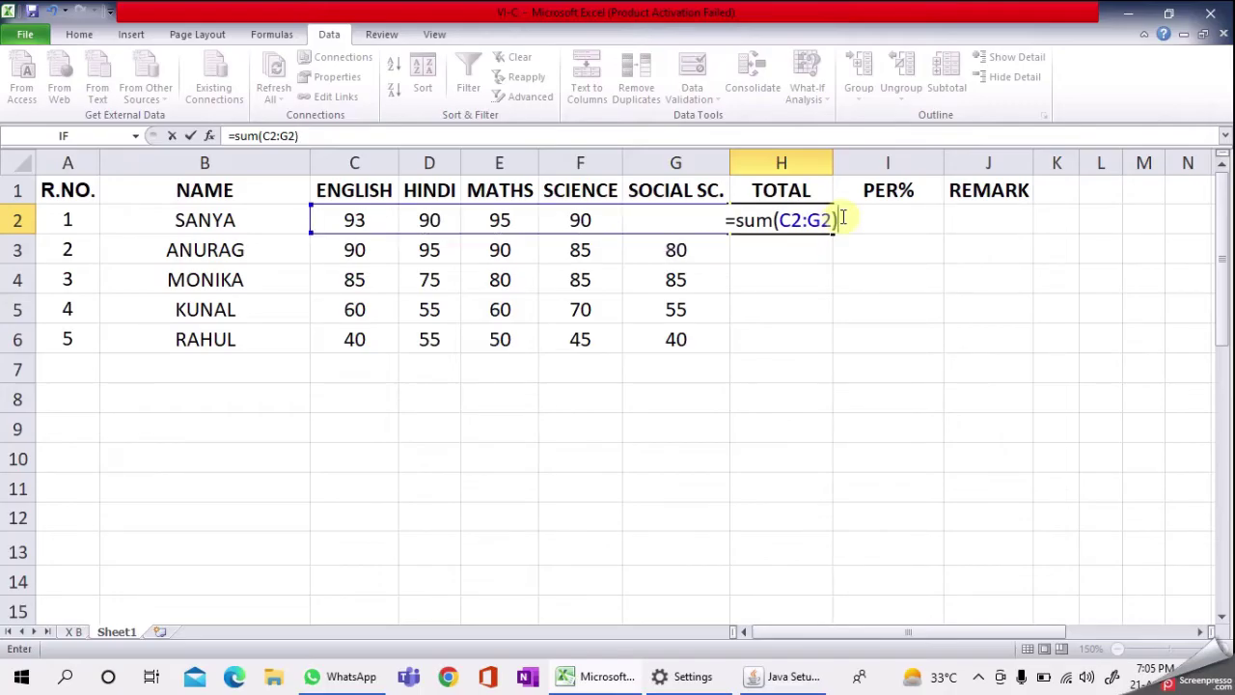
pyautogui.press('Return')
pyautogui.click(825, 218)
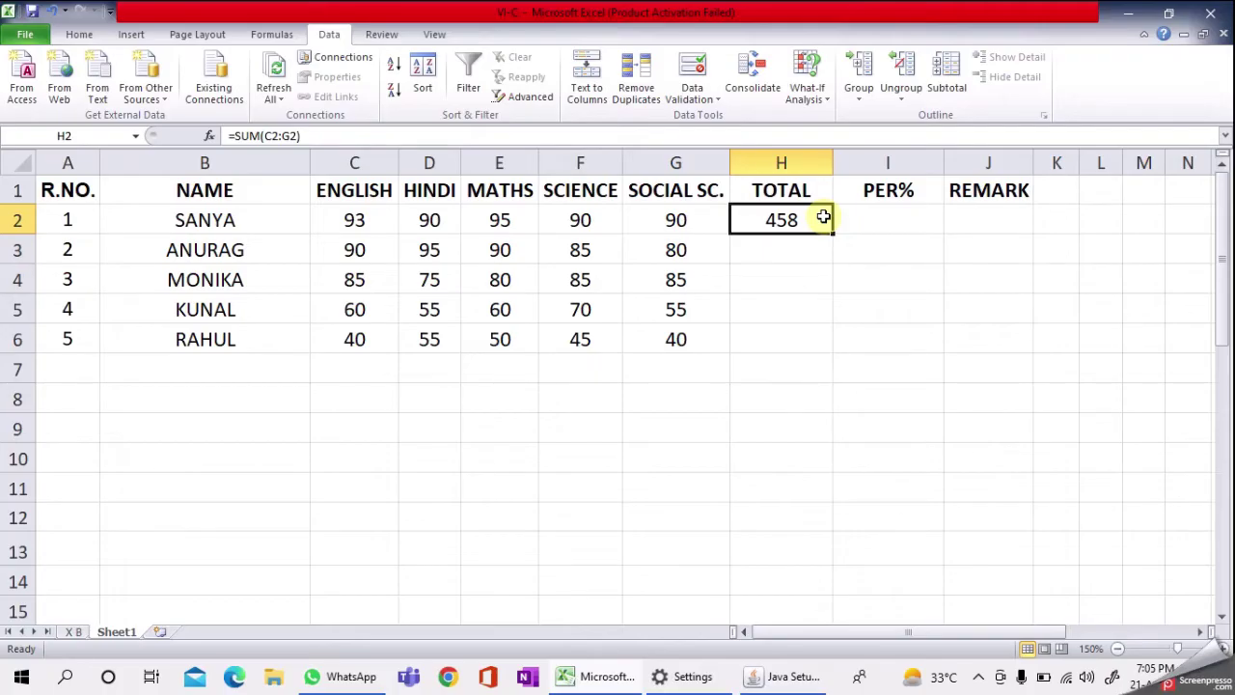
# - Enter =H2*100/500 in I2 so the first student's percentage shows 91.6
pyautogui.click(898, 221)
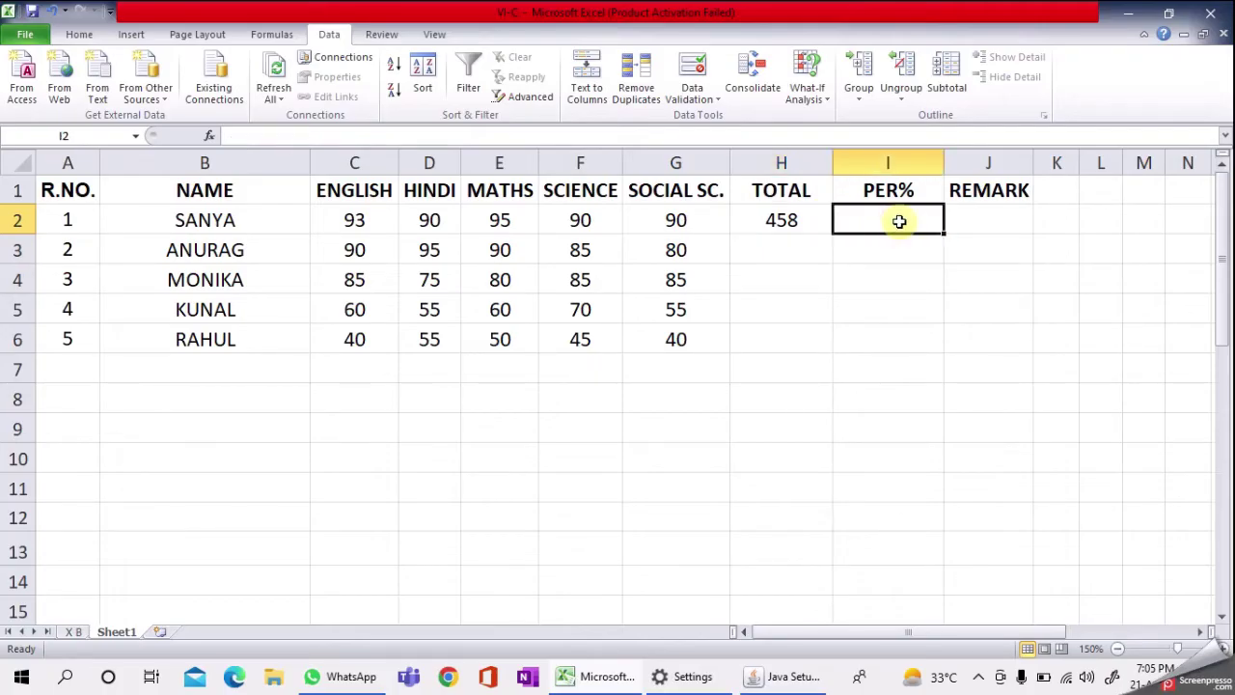
pyautogui.write('=')
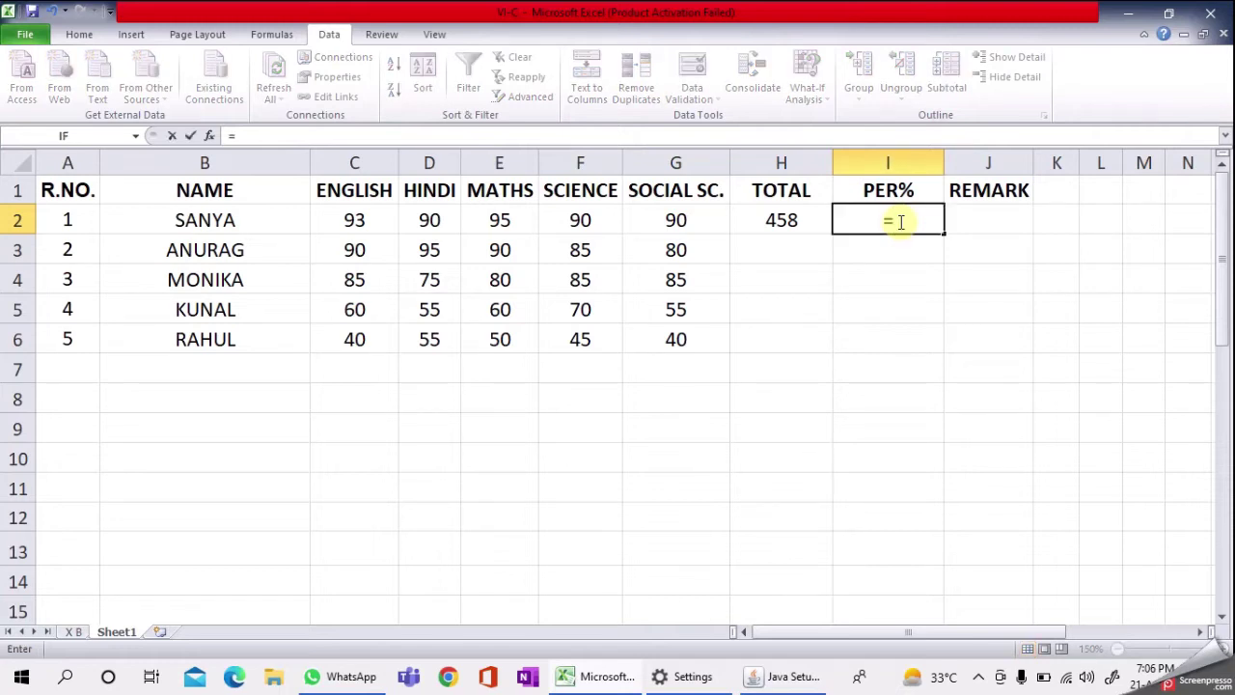
pyautogui.click(783, 220)
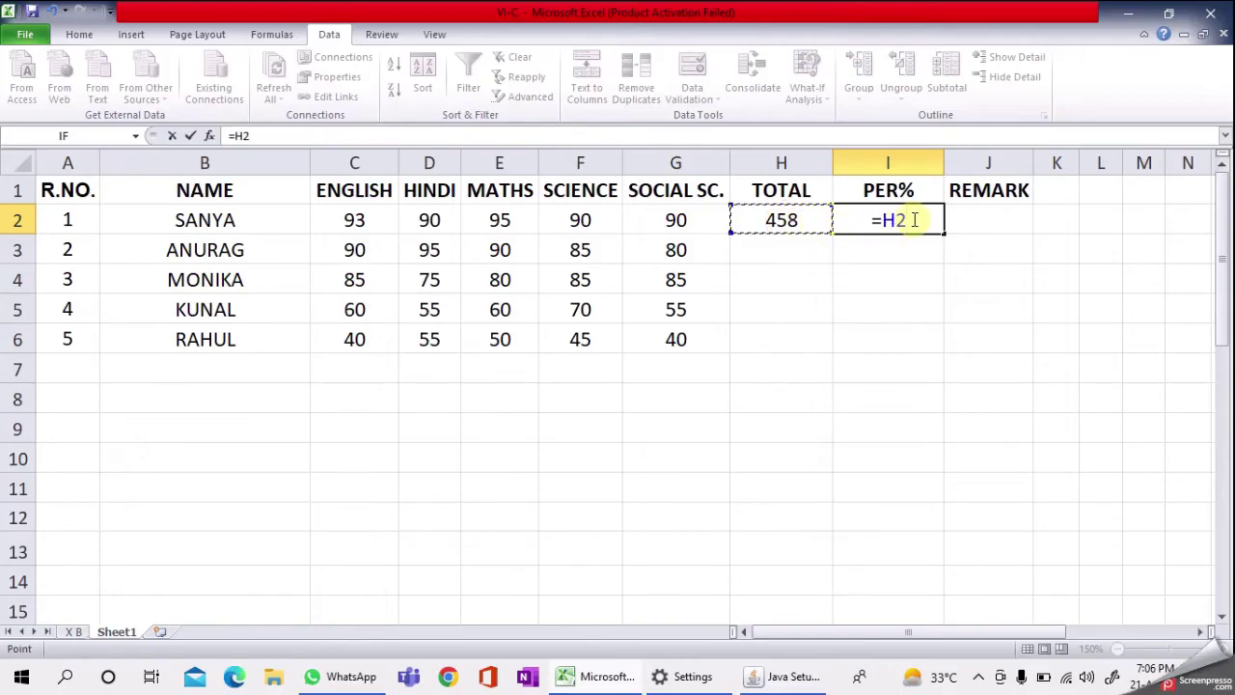
pyautogui.write('*100/')
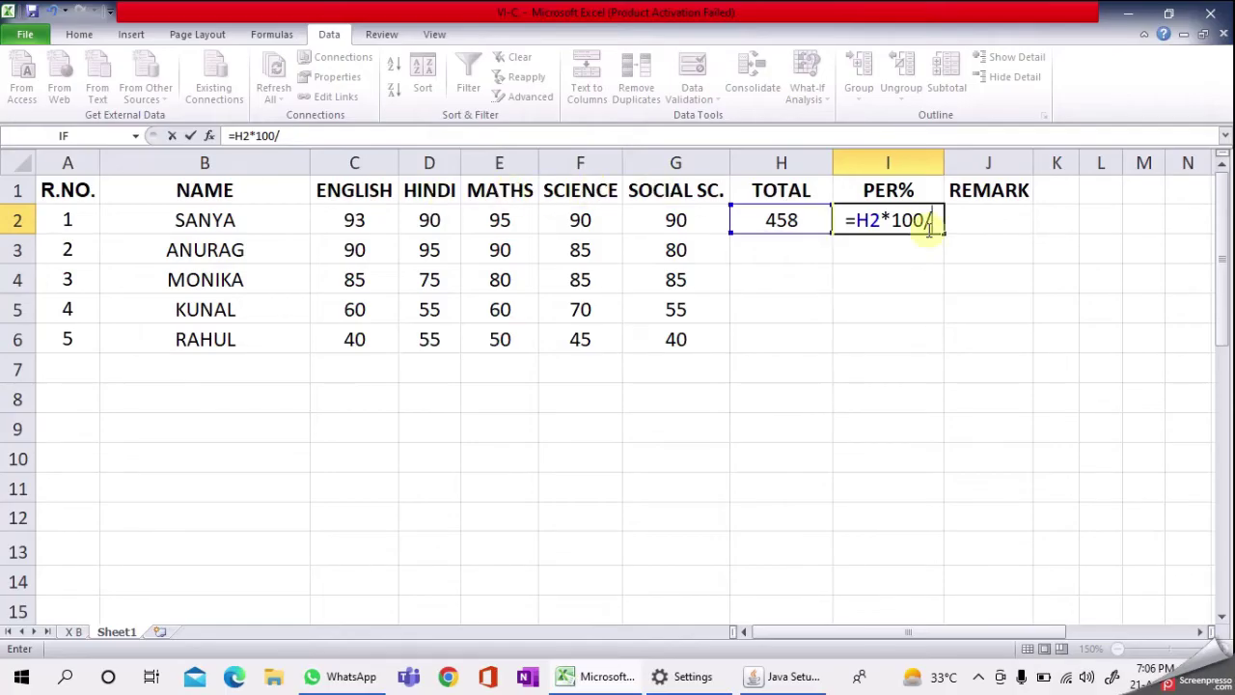
pyautogui.write('500')
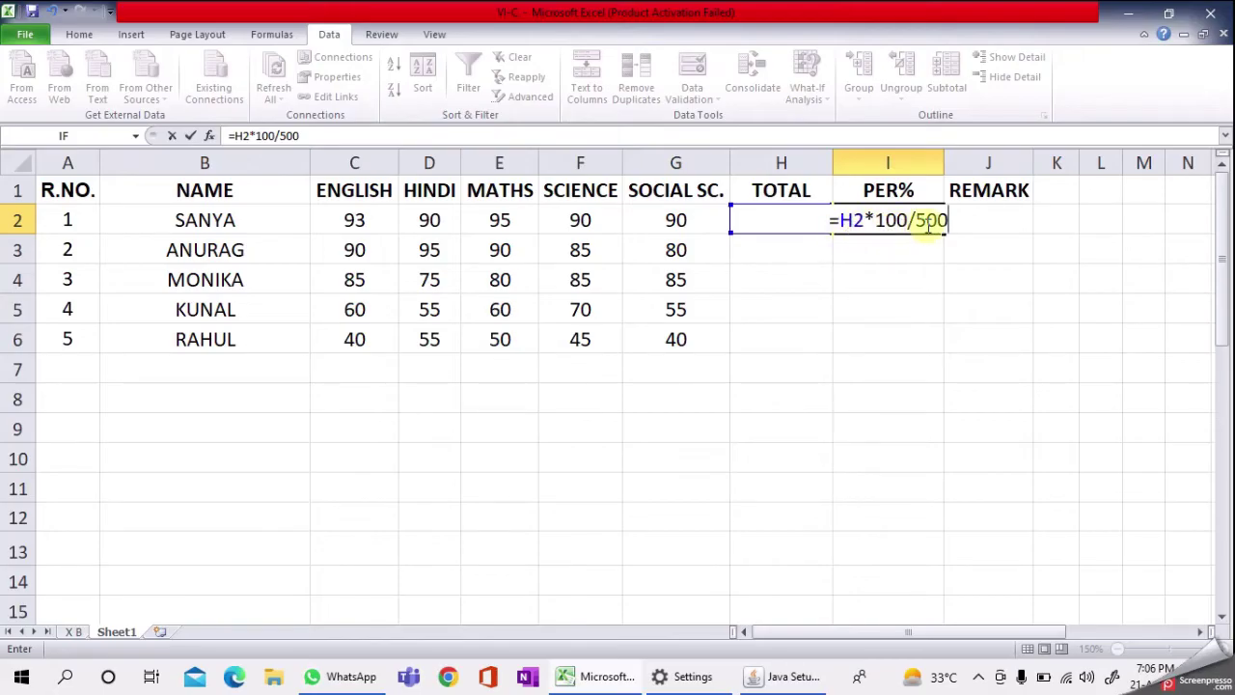
pyautogui.press('Return')
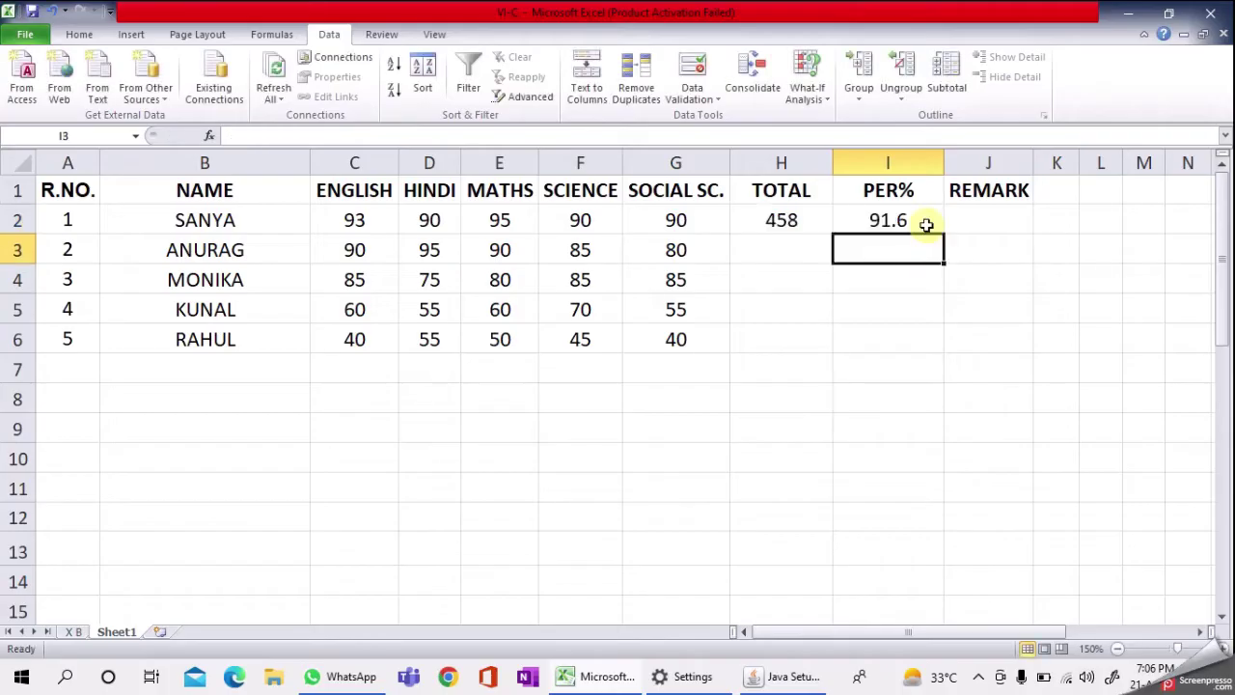
# - Enter an IF formula in J2 testing I2>=70 that returns Excellent, otherwise Good
pyautogui.click(992, 221)
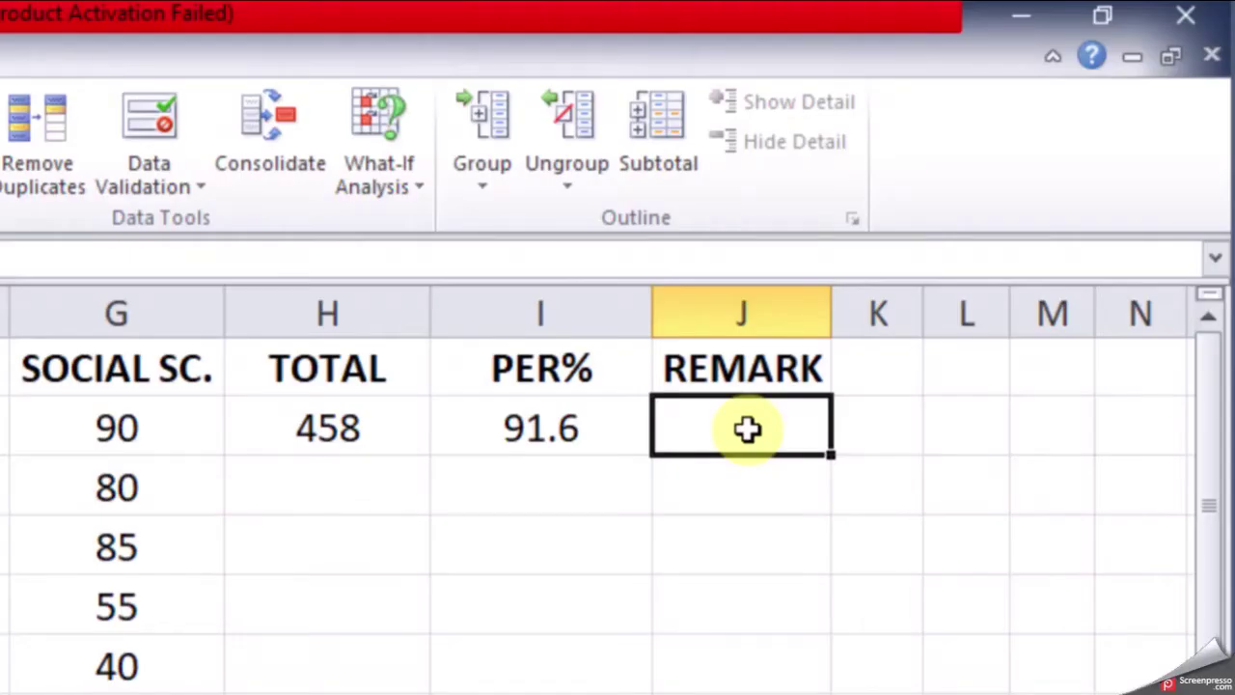
pyautogui.write('=')
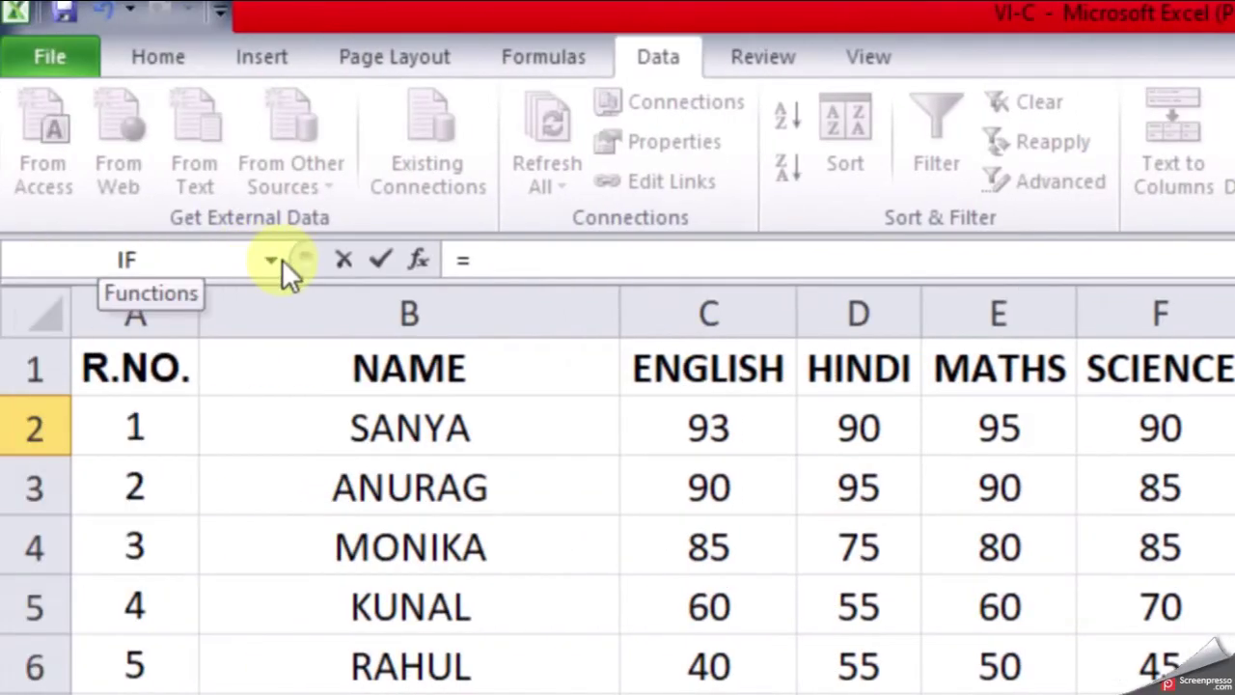
pyautogui.click(269, 261)
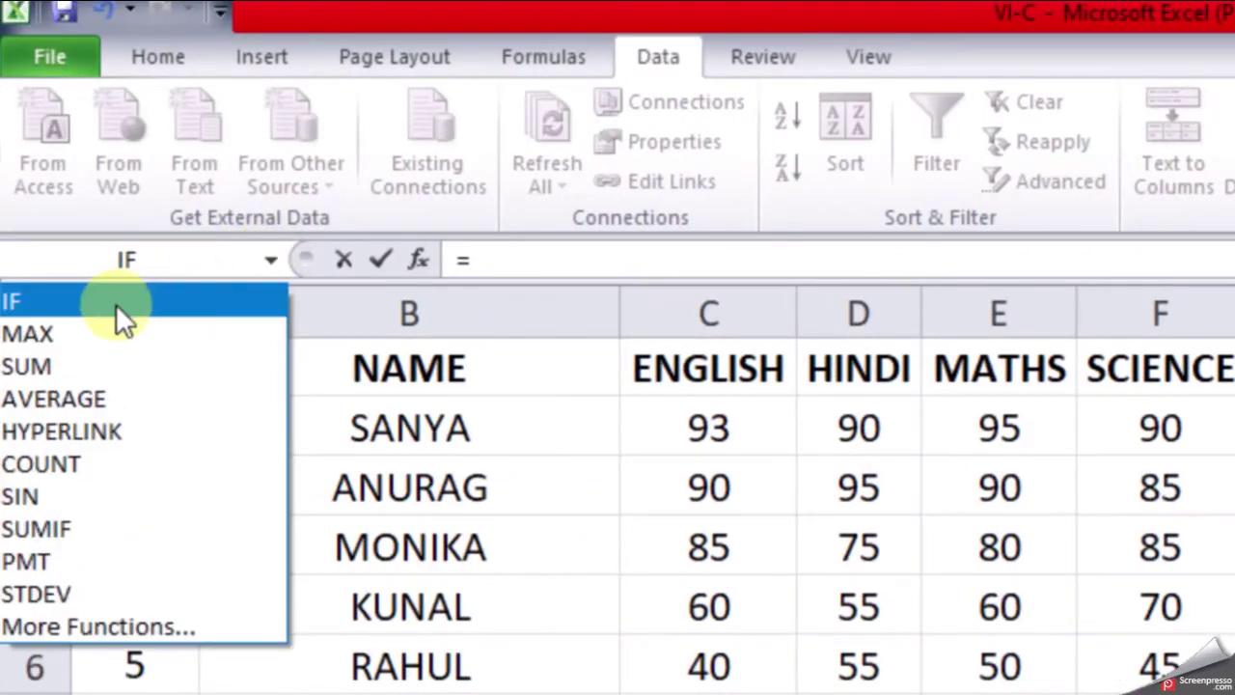
pyautogui.click(120, 303)
pyautogui.moveTo(821, 256); pyautogui.dragTo(1073, 306)
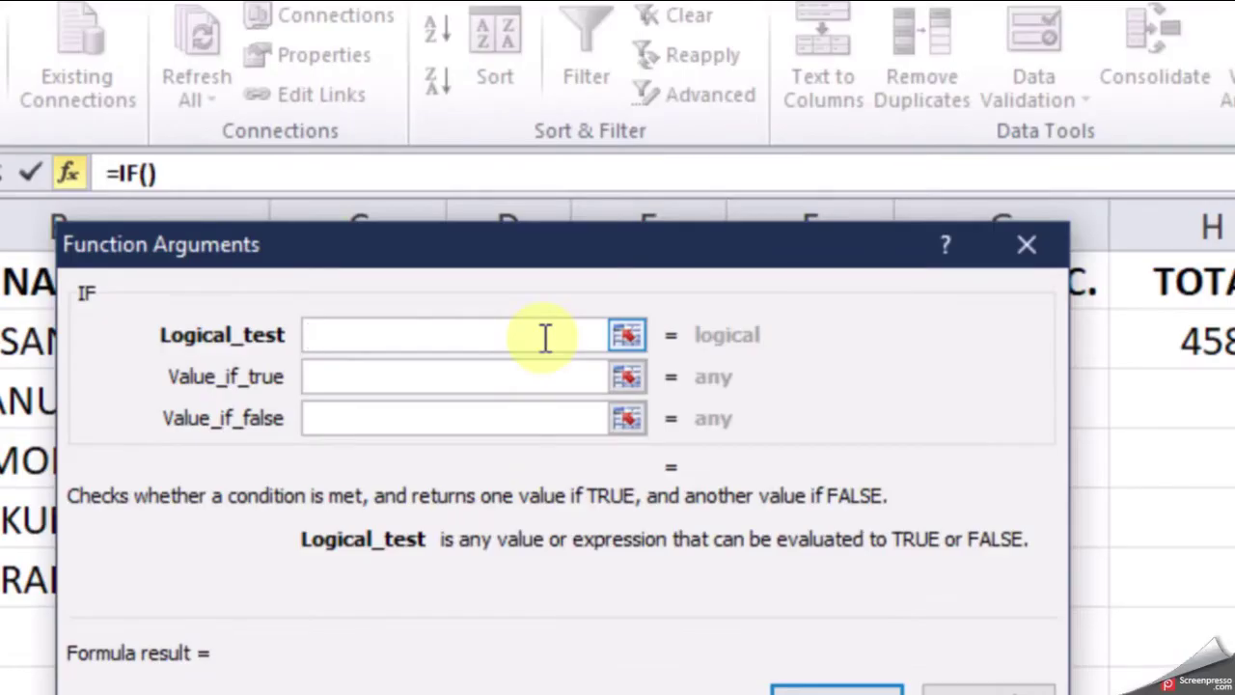
pyautogui.write('I2')
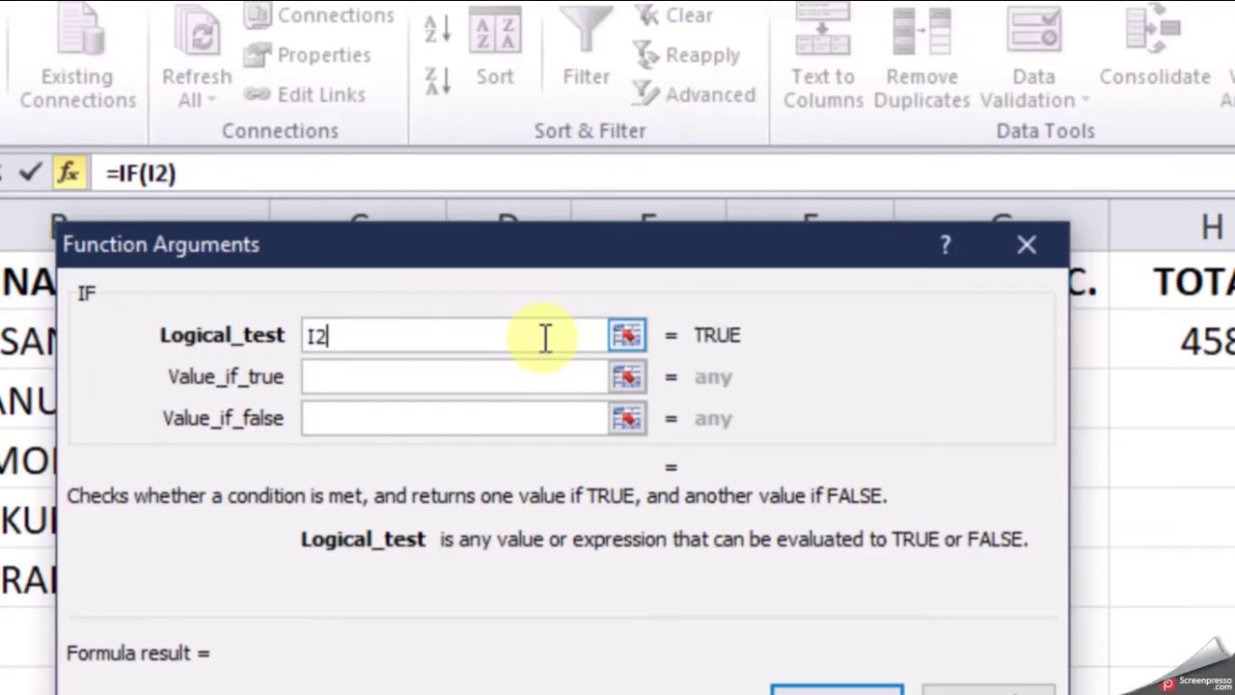
pyautogui.write('>=')
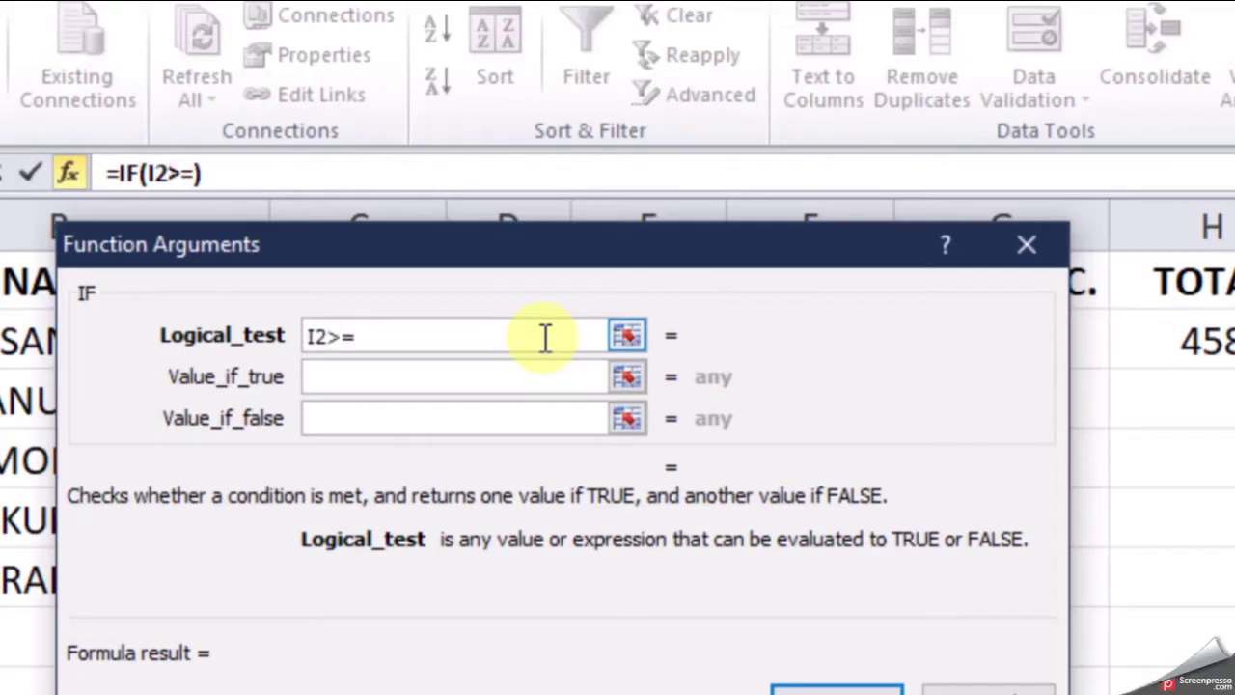
pyautogui.write('70')
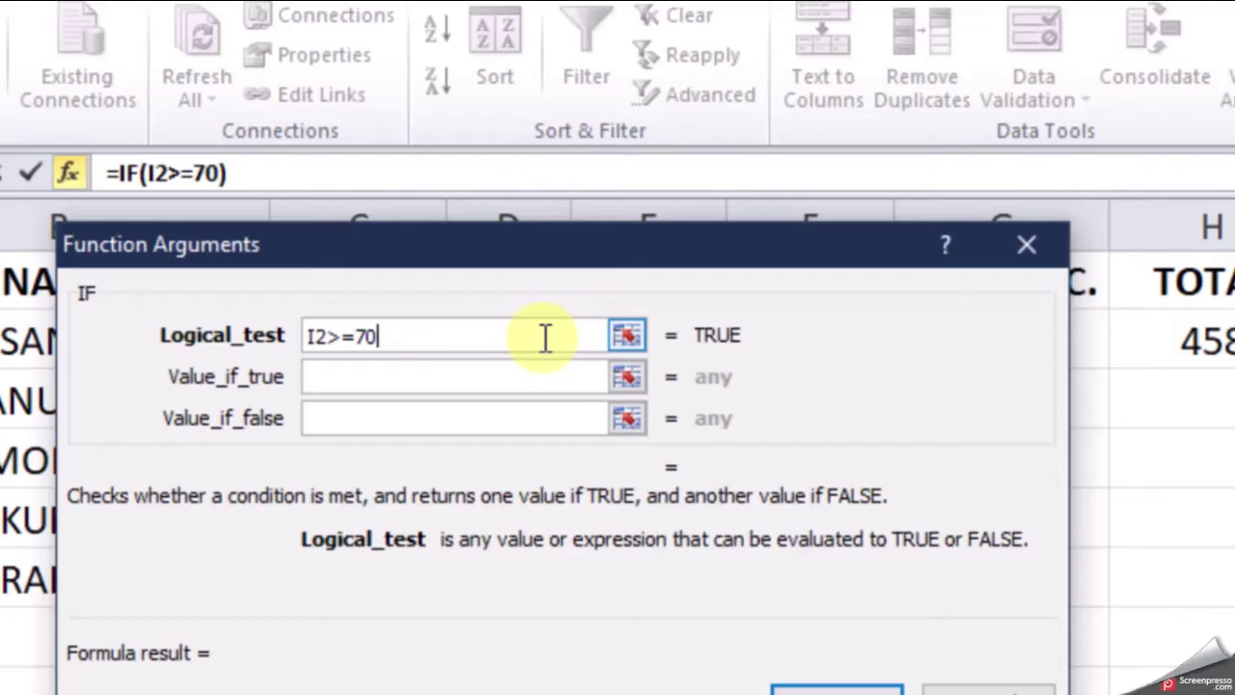
pyautogui.click(504, 363)
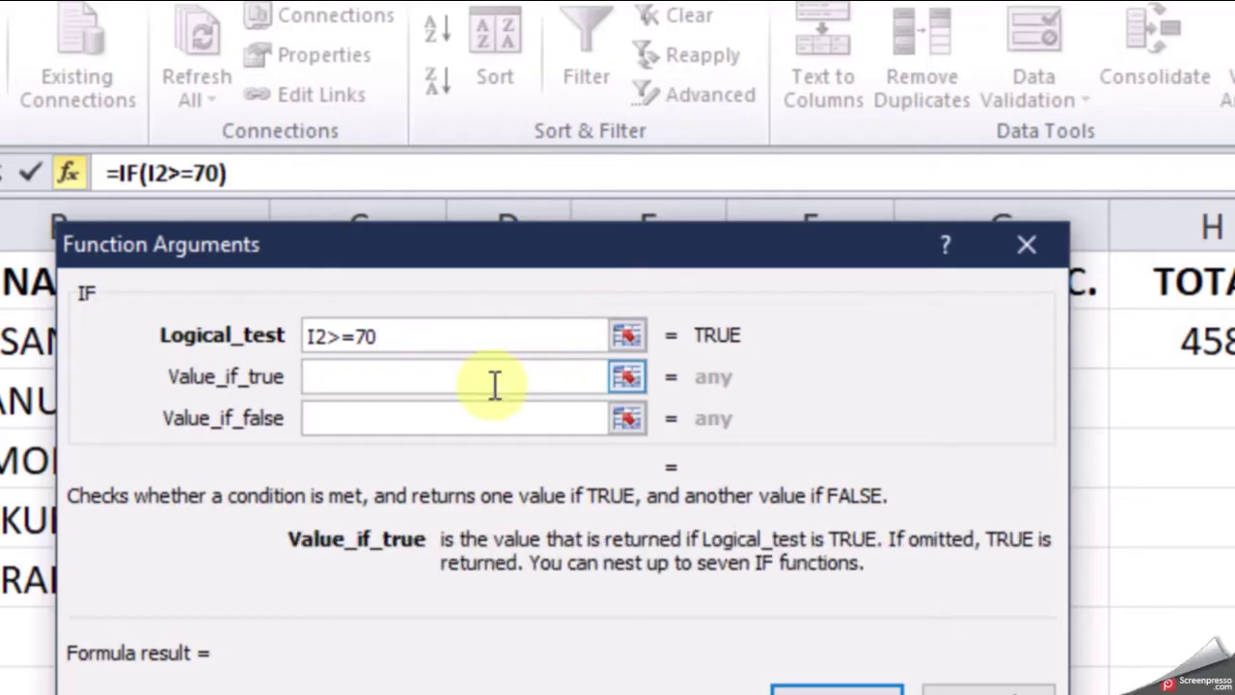
pyautogui.write('Exce')
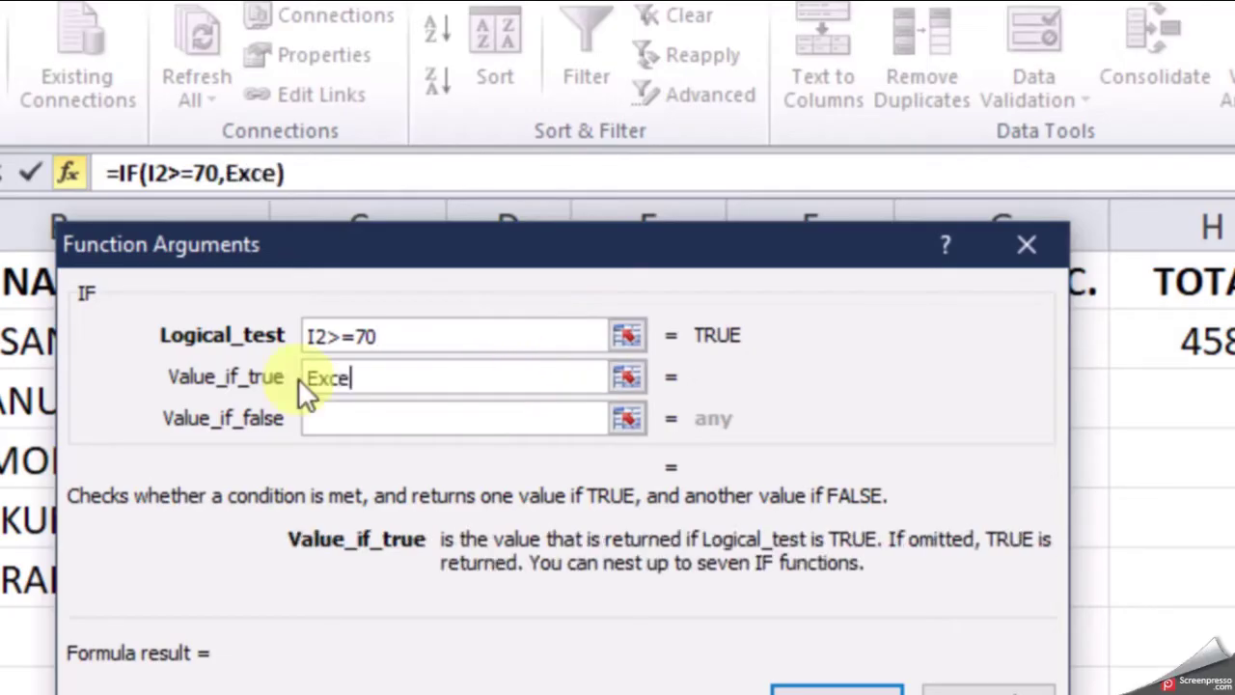
pyautogui.write('llent')
pyautogui.click(342, 417)
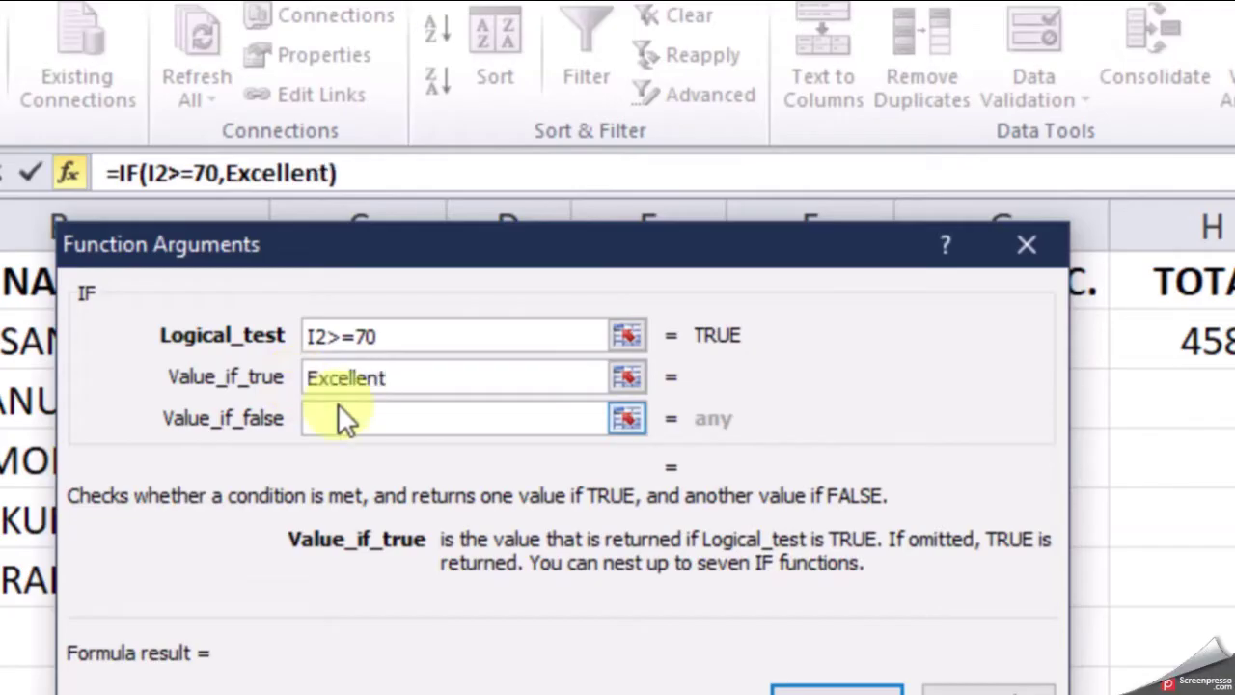
pyautogui.write('Go')
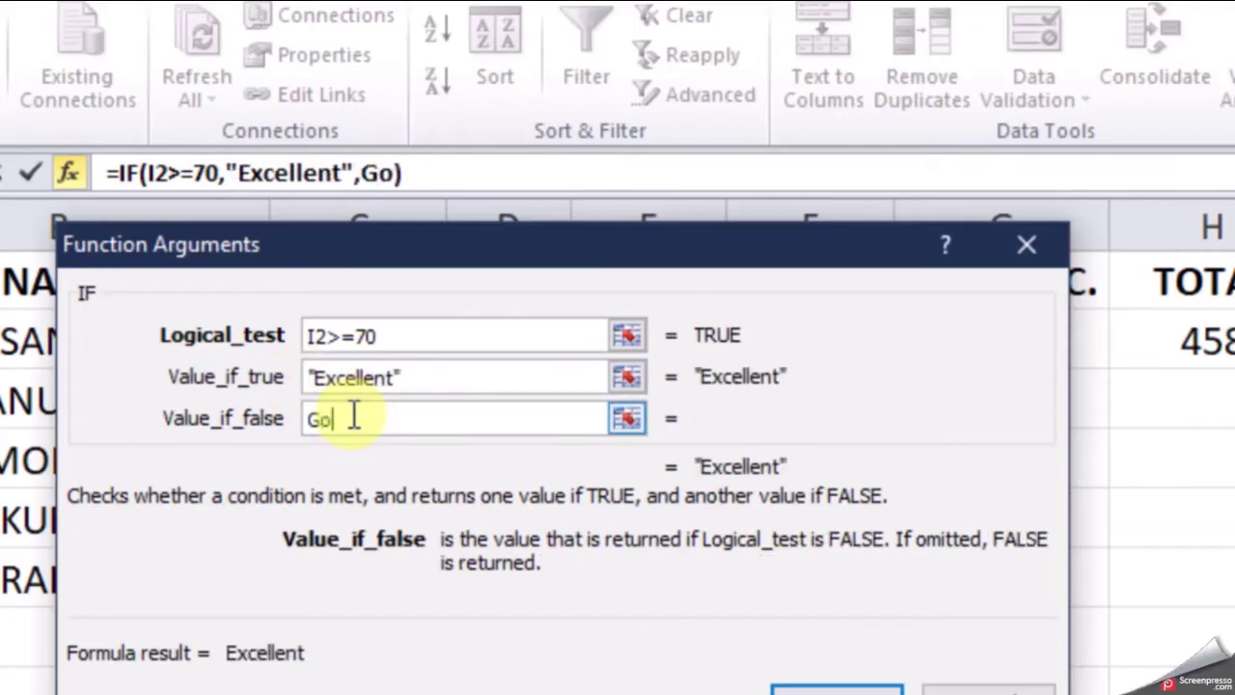
pyautogui.write('od')
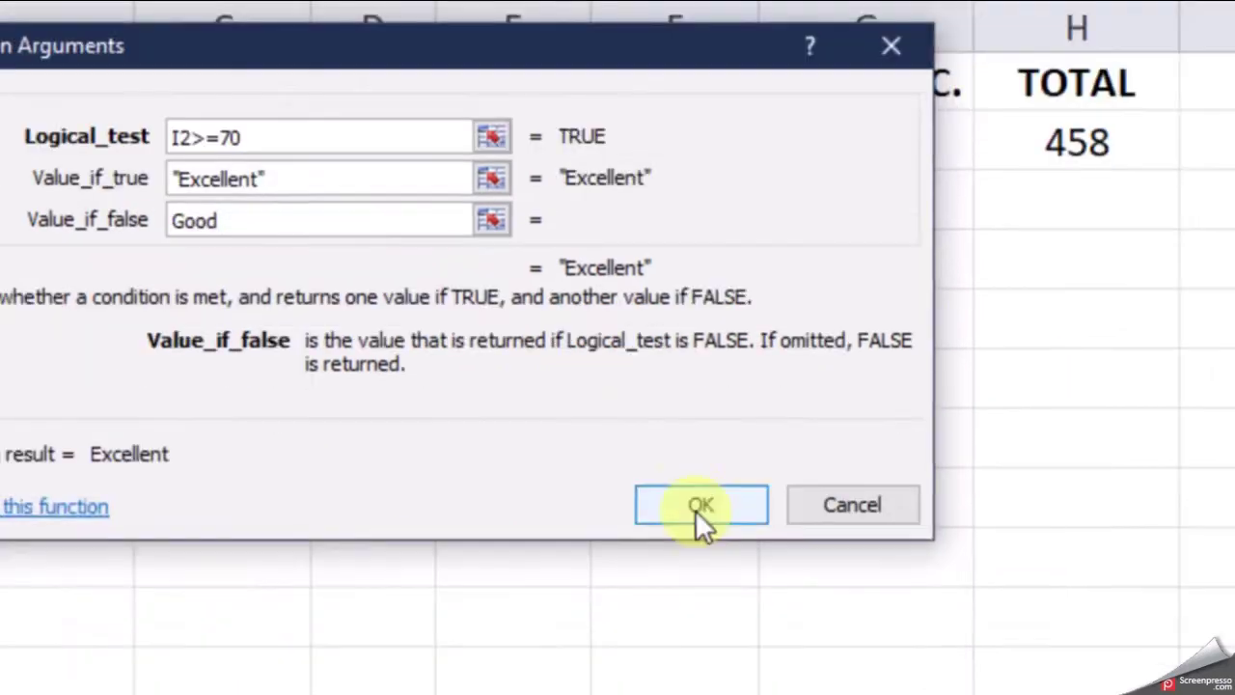
pyautogui.click(699, 505)
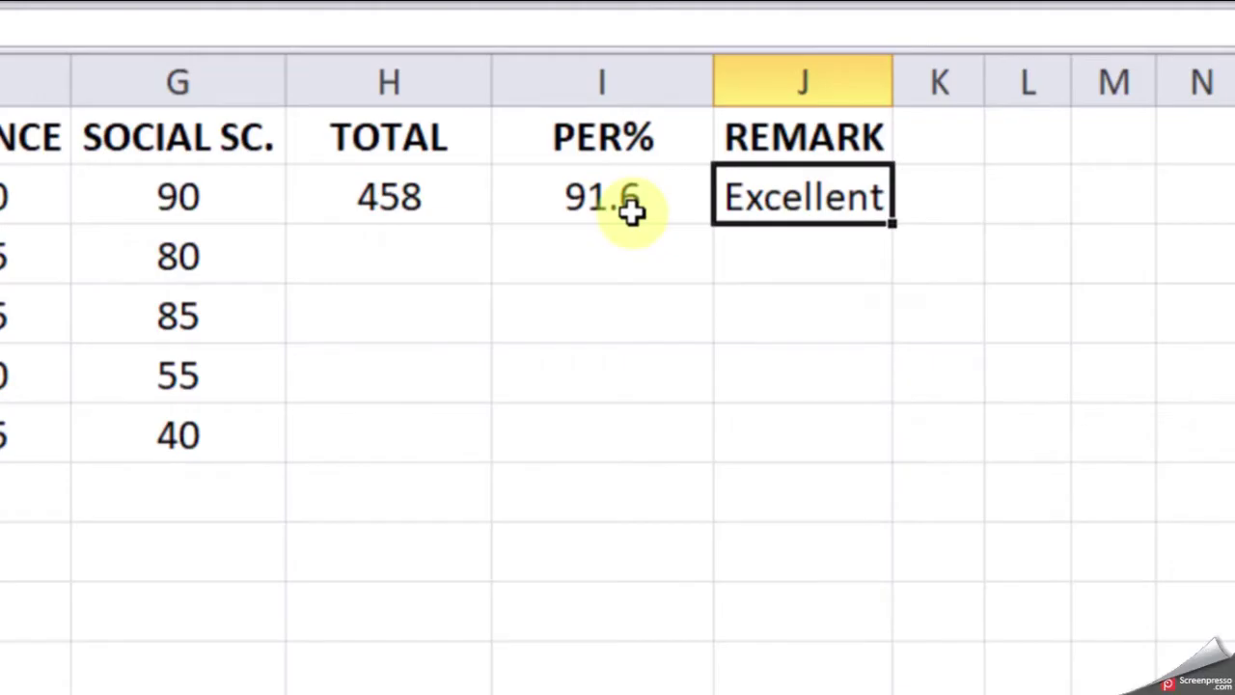
# - Fill the TOTAL, PER% and REMARK formulas down from row 2 to all five students
pyautogui.click(436, 200)
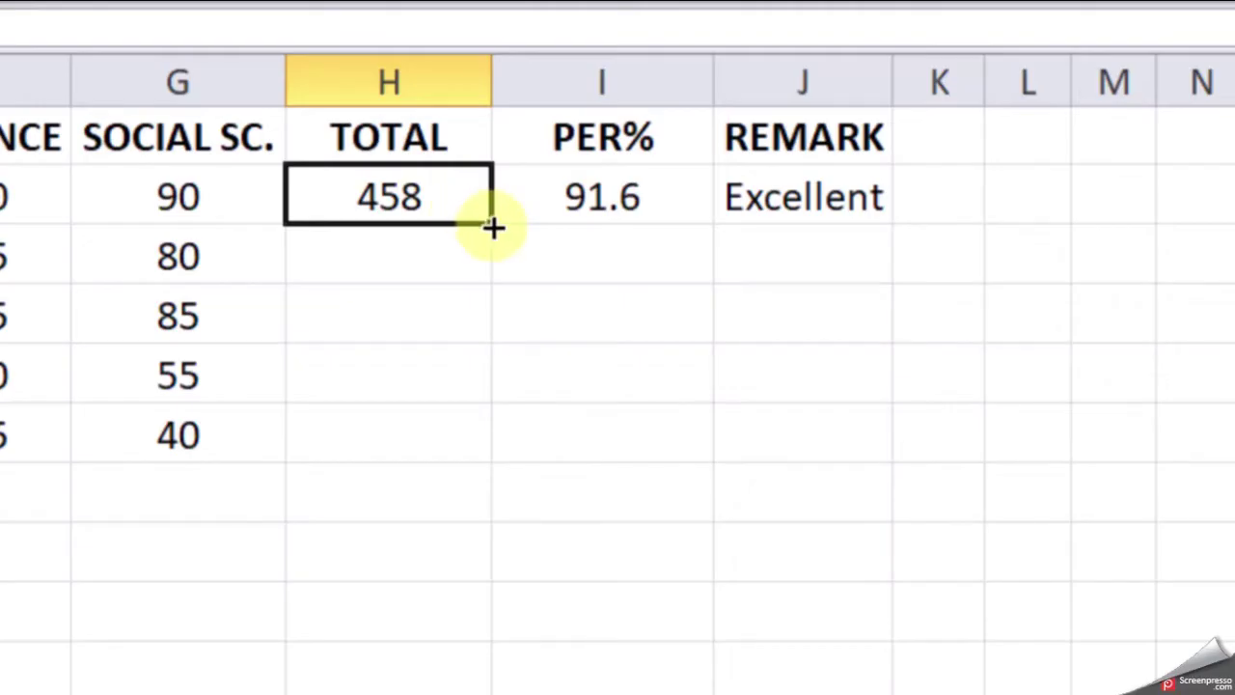
pyautogui.moveTo(494, 227); pyautogui.dragTo(489, 442)
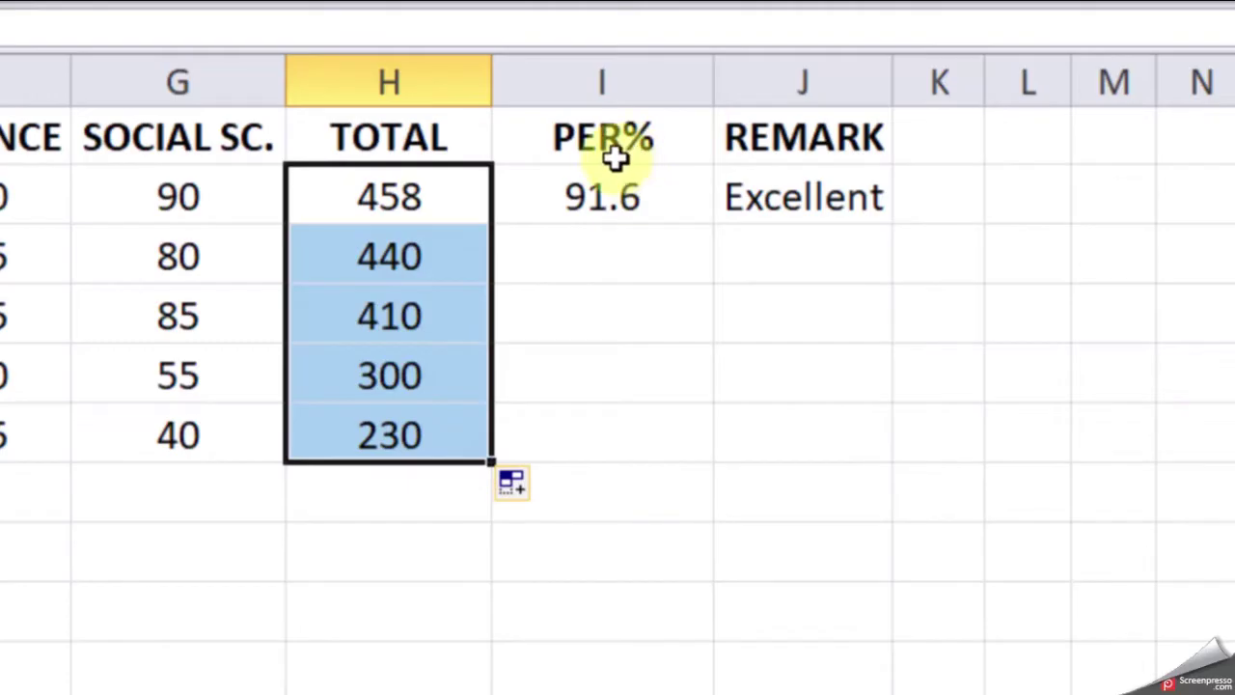
pyautogui.click(602, 198)
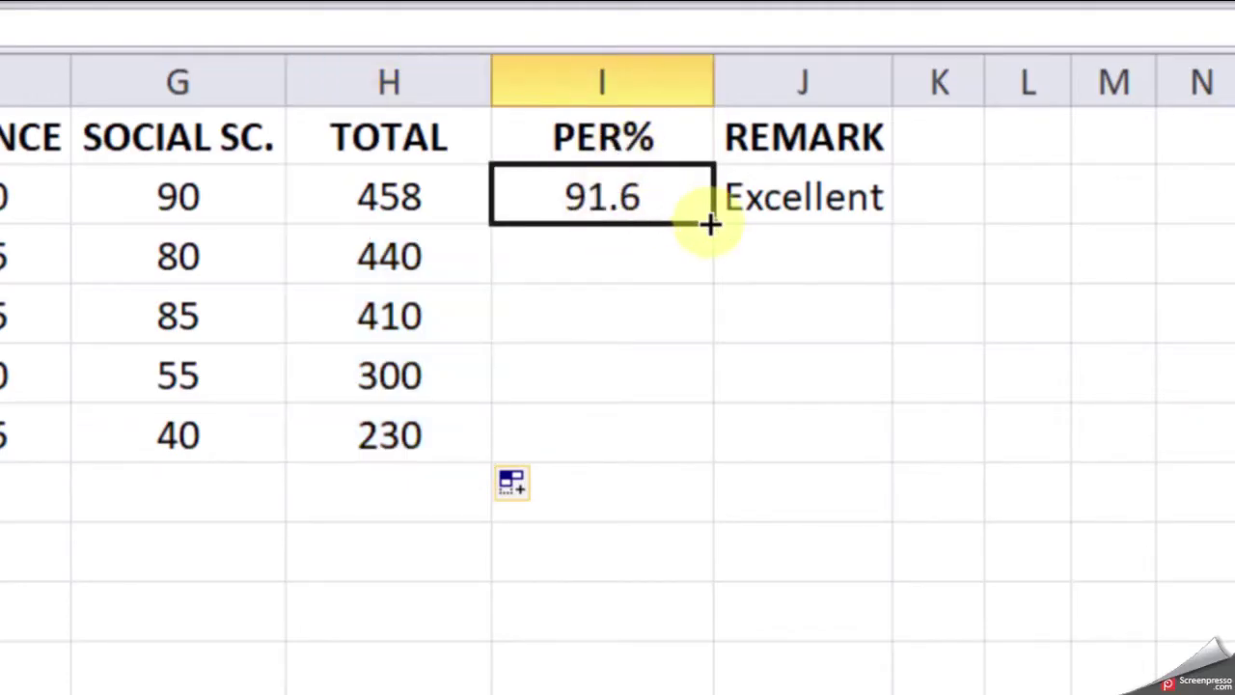
pyautogui.moveTo(709, 224); pyautogui.dragTo(709, 447)
pyautogui.click(846, 198)
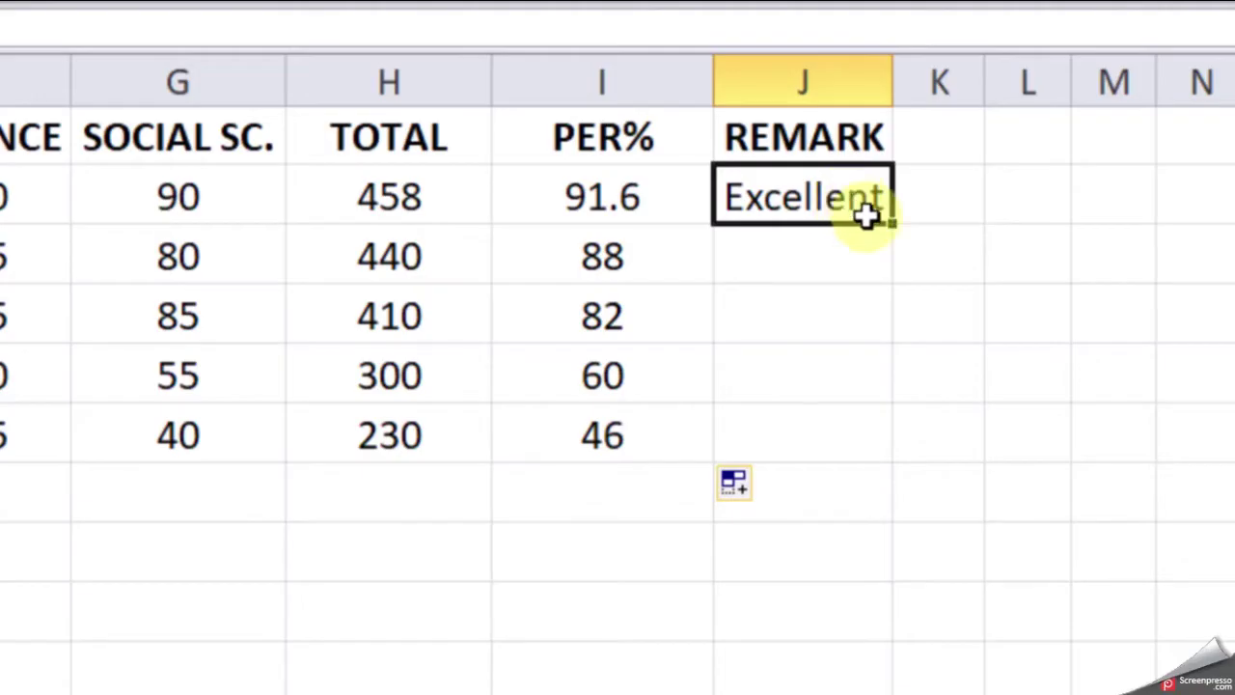
pyautogui.moveTo(892, 225); pyautogui.dragTo(891, 449)
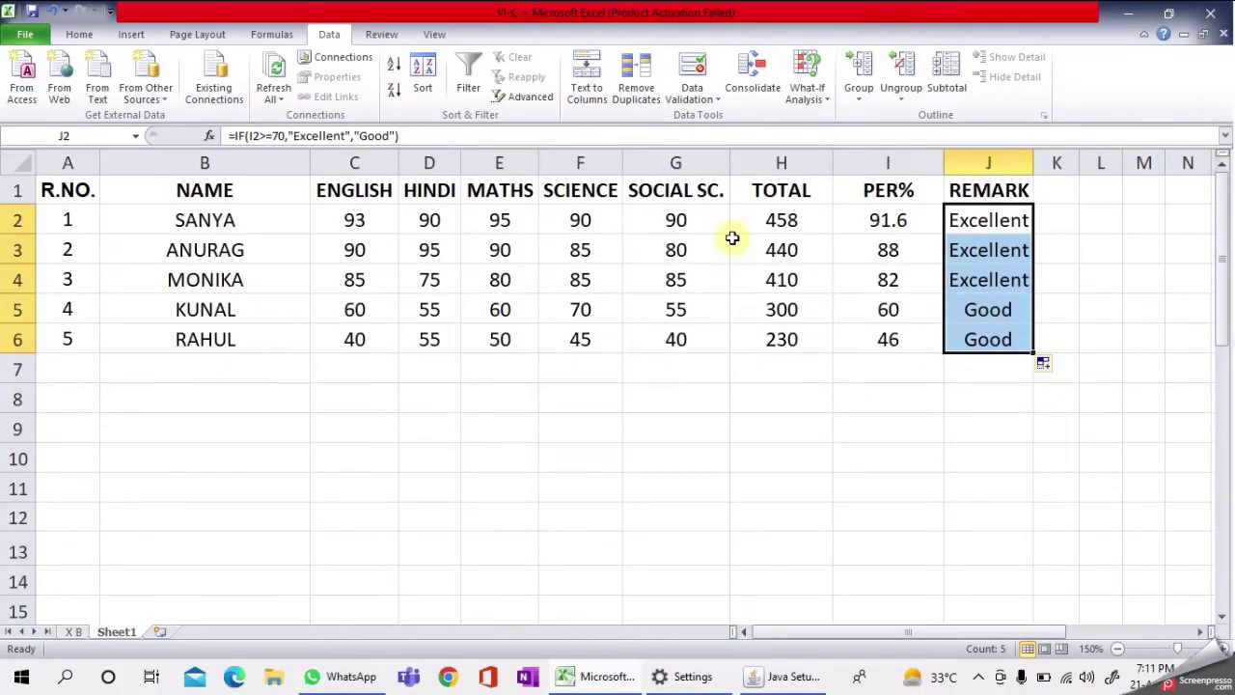
pyautogui.click(782, 220)
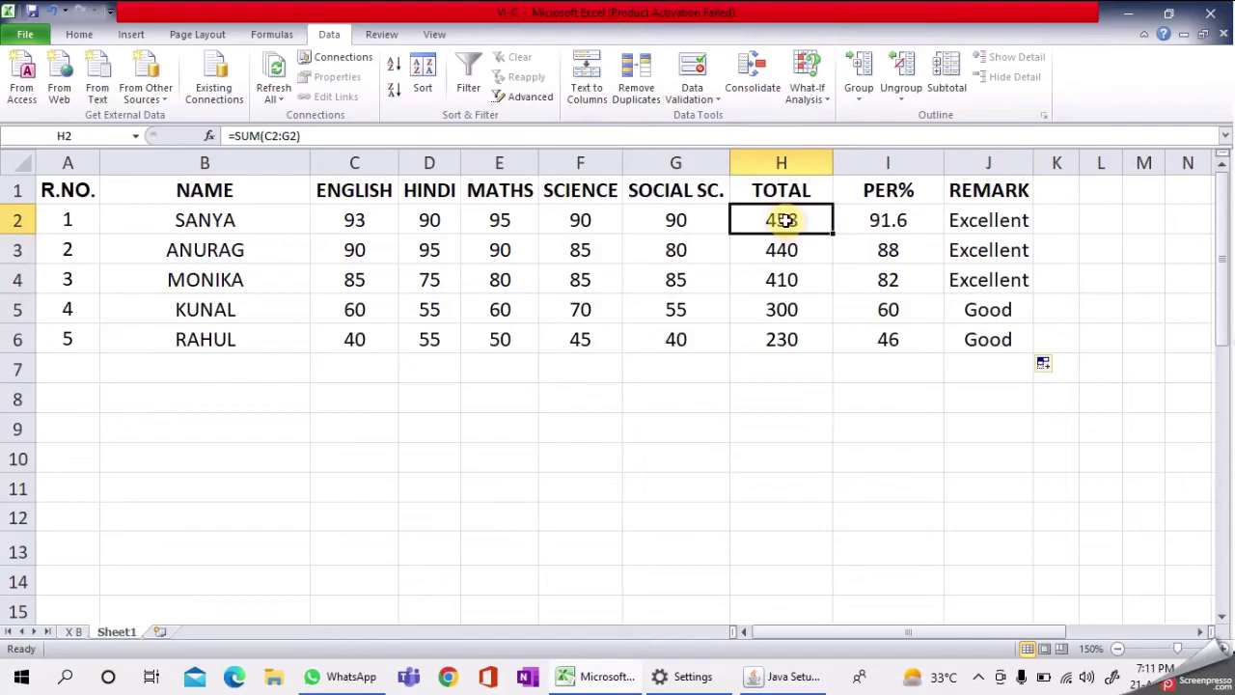
# - Check the PER% and REMARK formulas, then select the student rows A2:J6
pyautogui.click(890, 221)
pyautogui.click(984, 221)
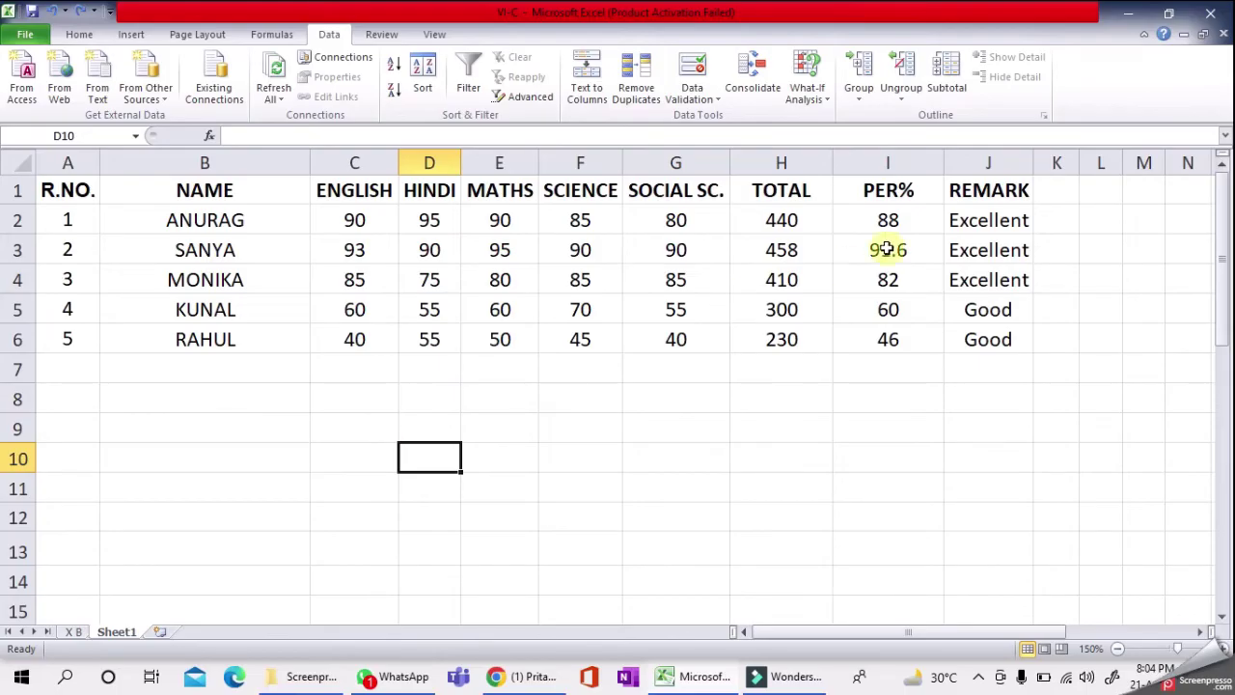
pyautogui.moveTo(896, 220); pyautogui.dragTo(907, 340)
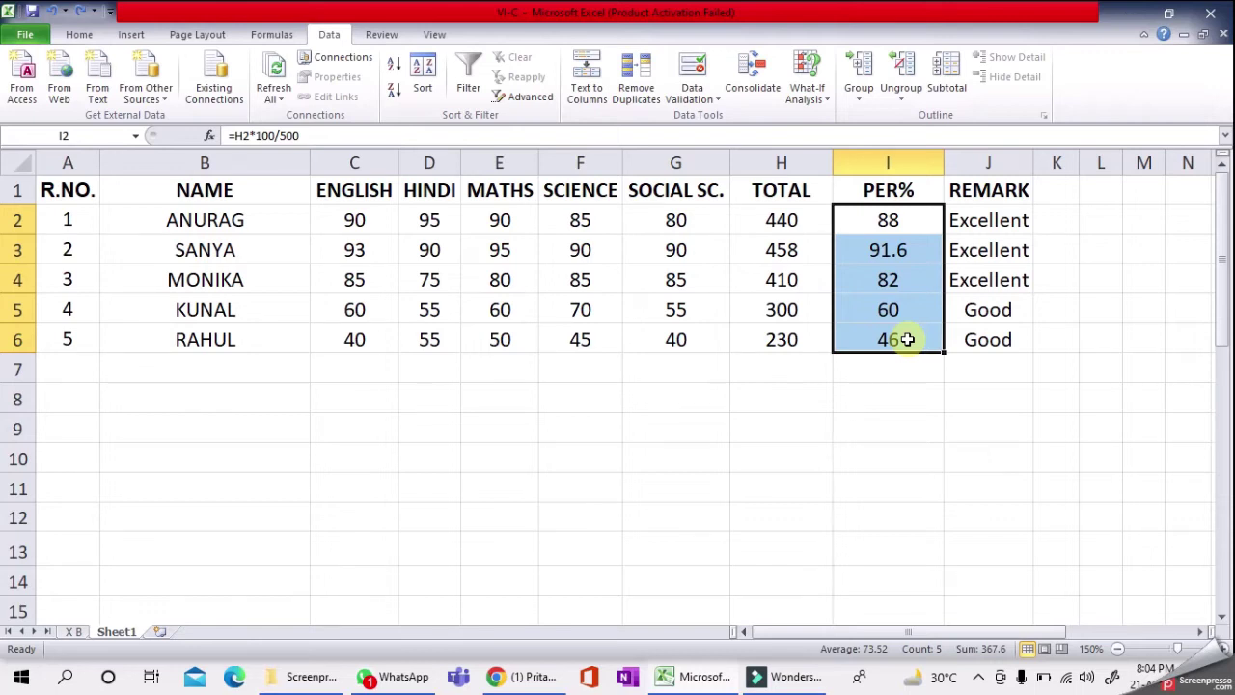
pyautogui.click(595, 408)
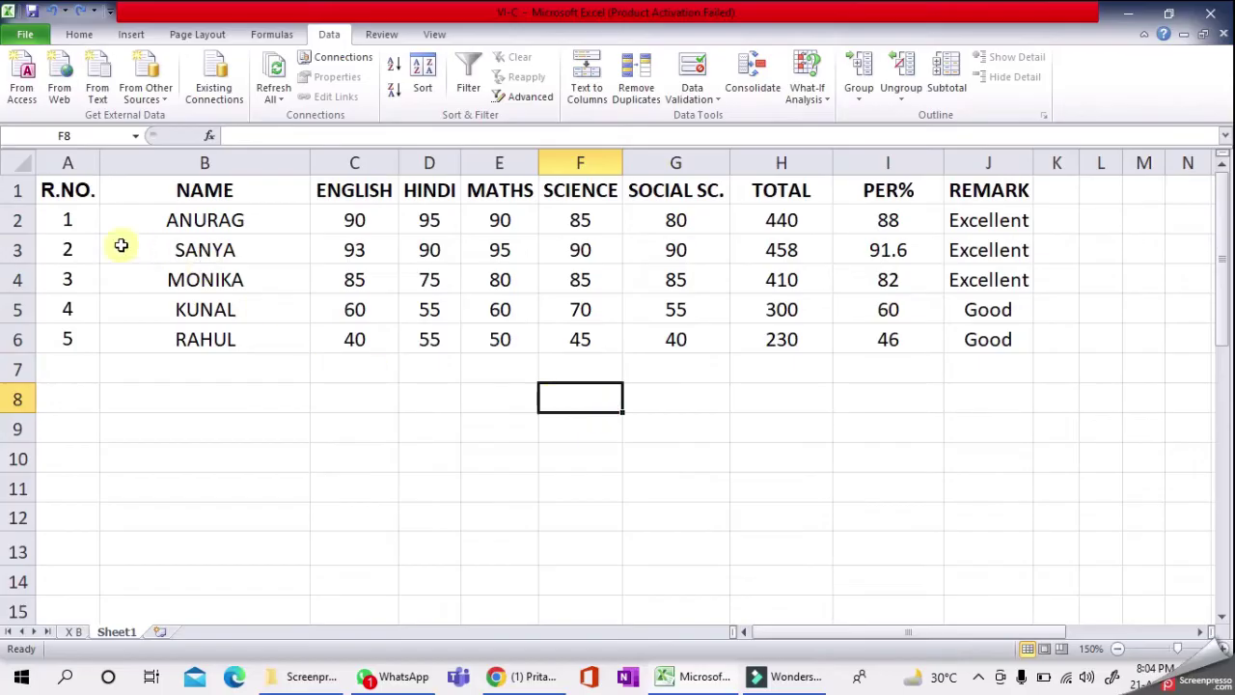
pyautogui.click(81, 220)
pyautogui.moveTo(81, 220); pyautogui.dragTo(962, 341)
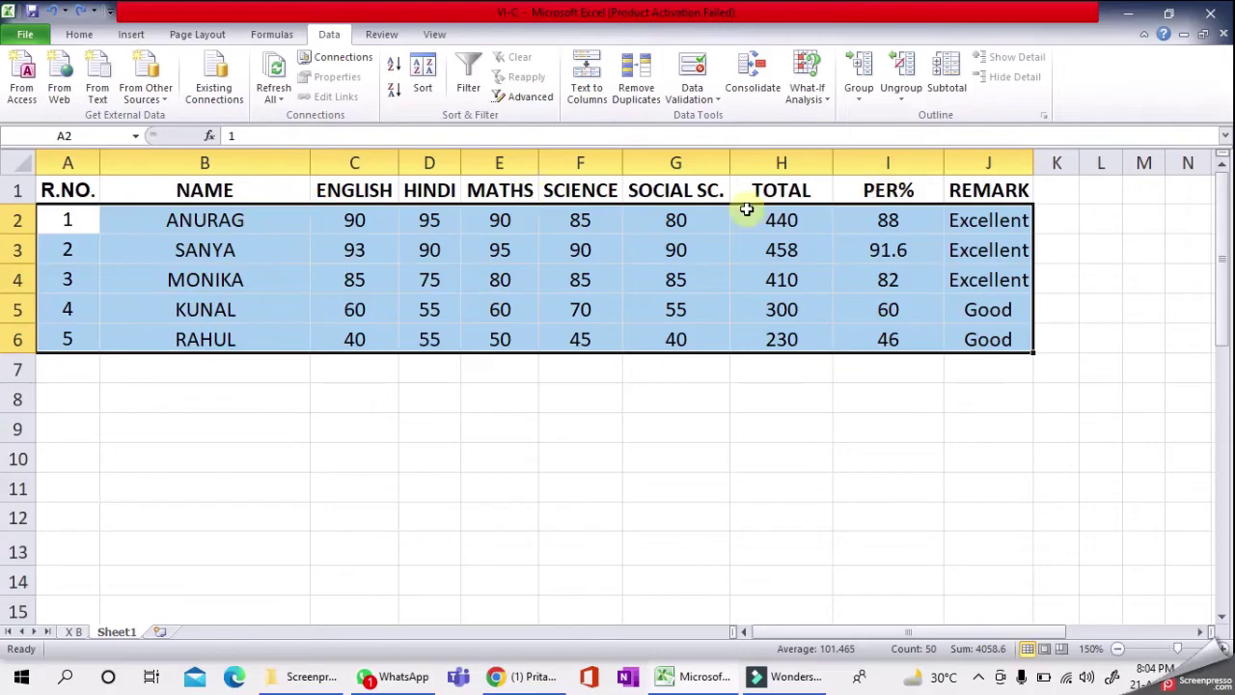
pyautogui.moveTo(68, 221); pyautogui.dragTo(979, 334)
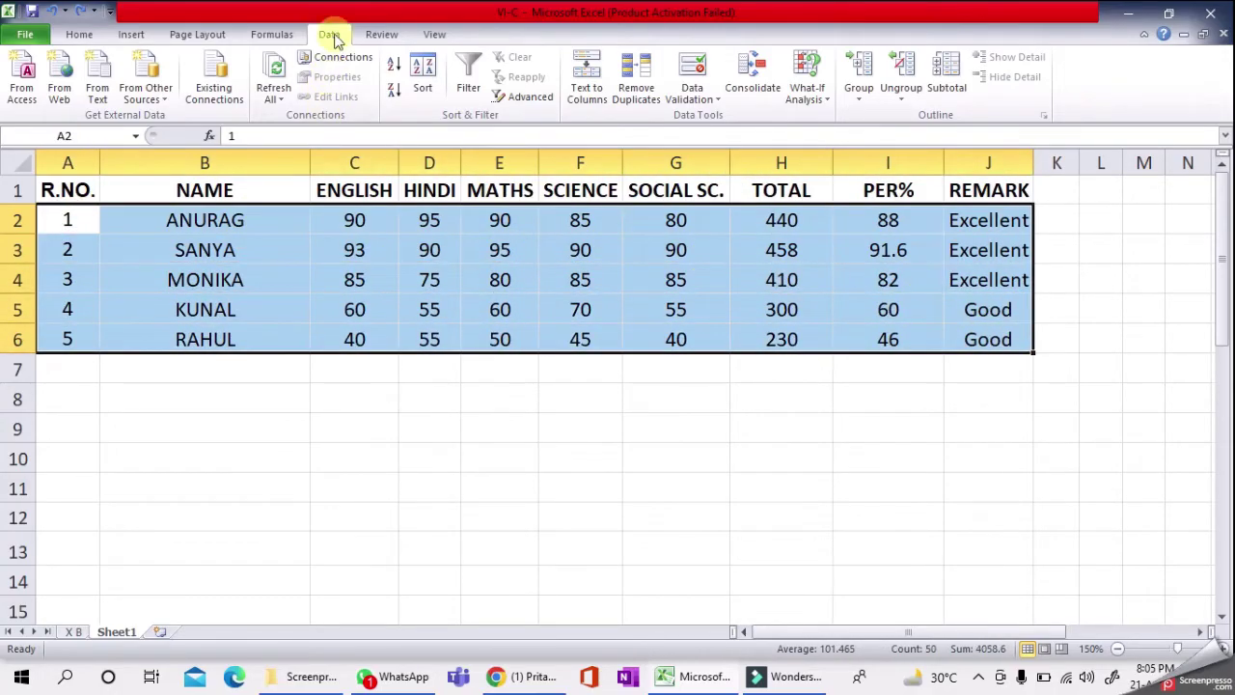
# - Sort the student rows by PER% from largest to smallest
pyautogui.click(422, 75)
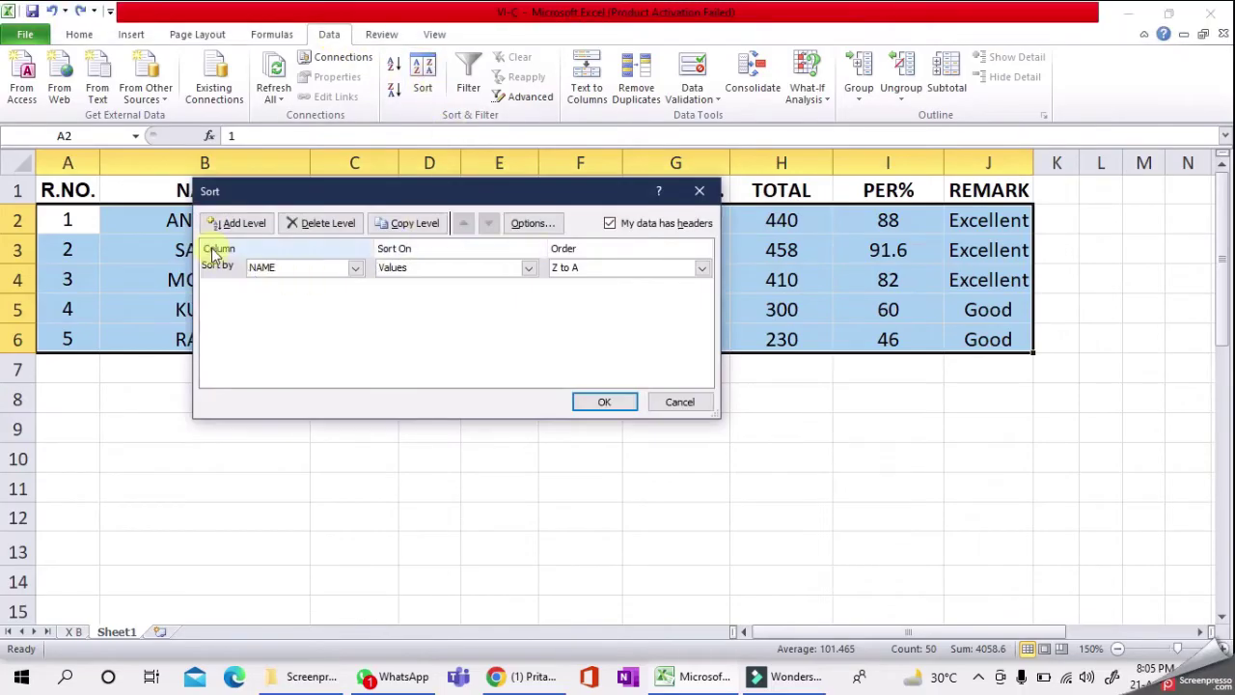
pyautogui.click(354, 268)
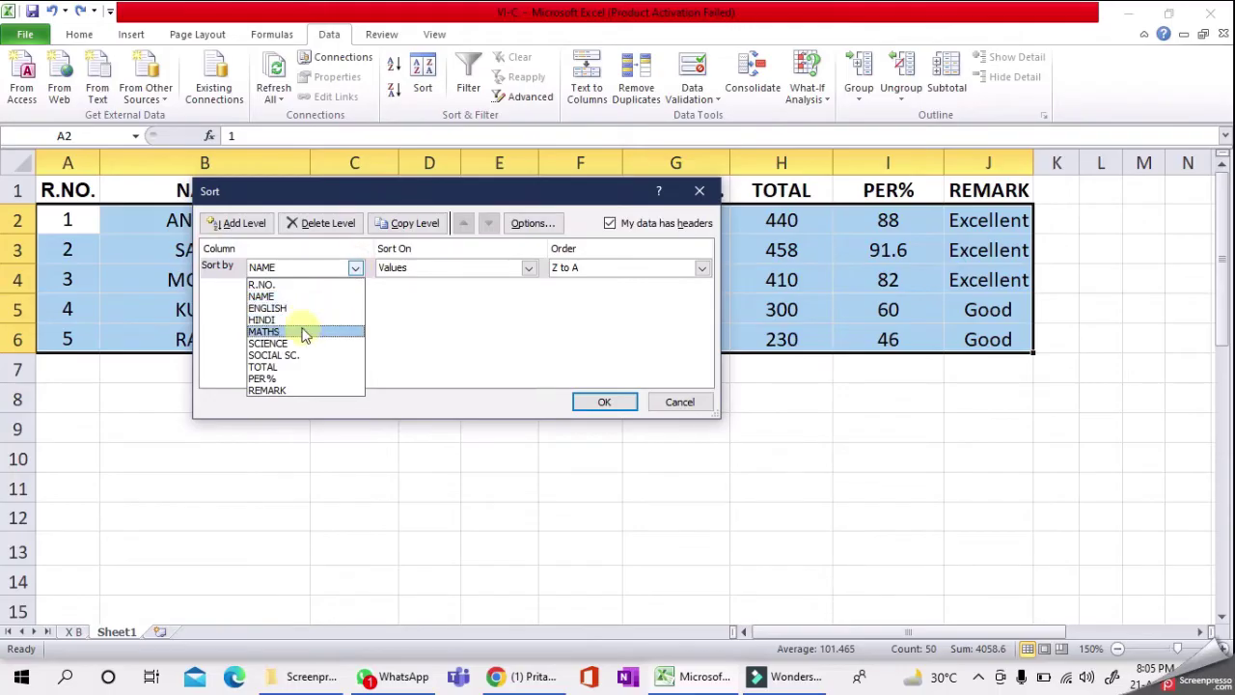
pyautogui.click(331, 378)
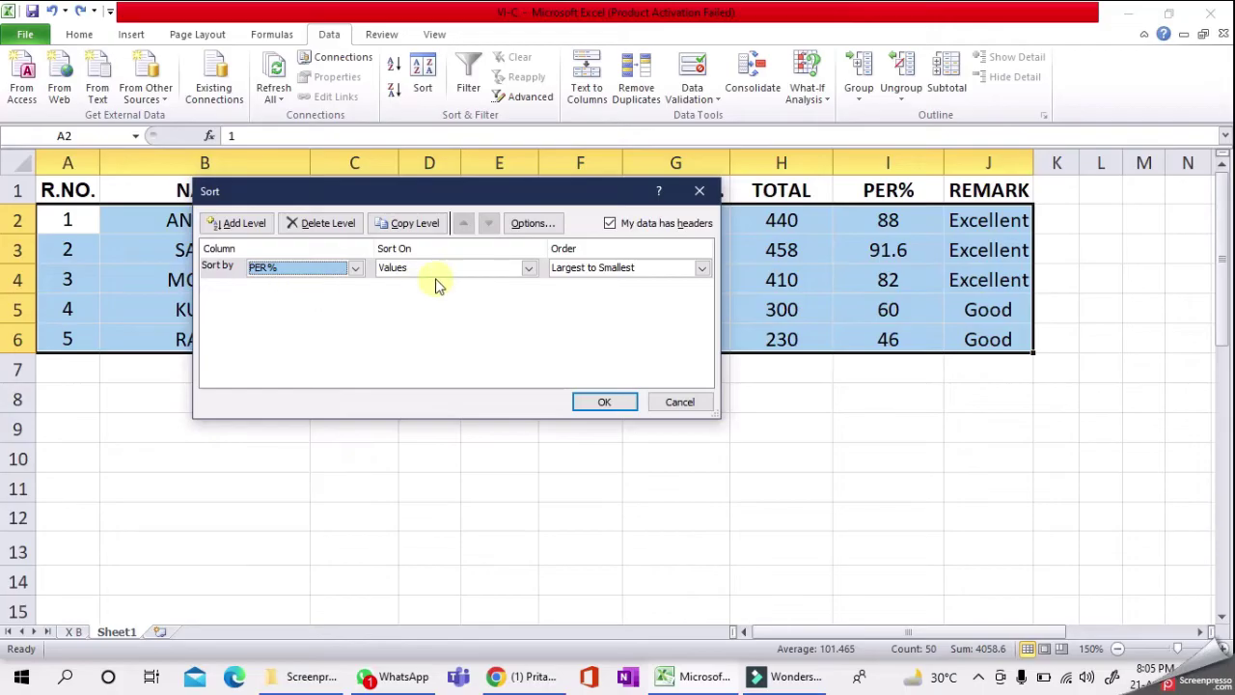
pyautogui.click(608, 275)
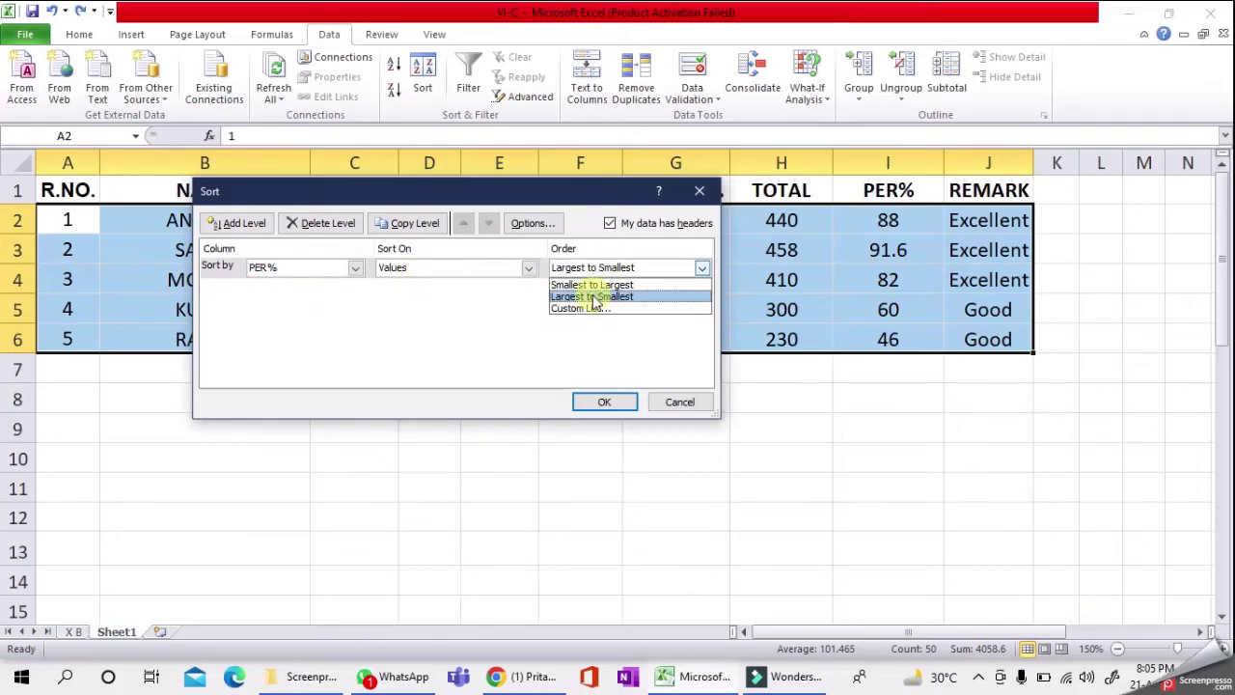
pyautogui.click(596, 289)
pyautogui.click(604, 402)
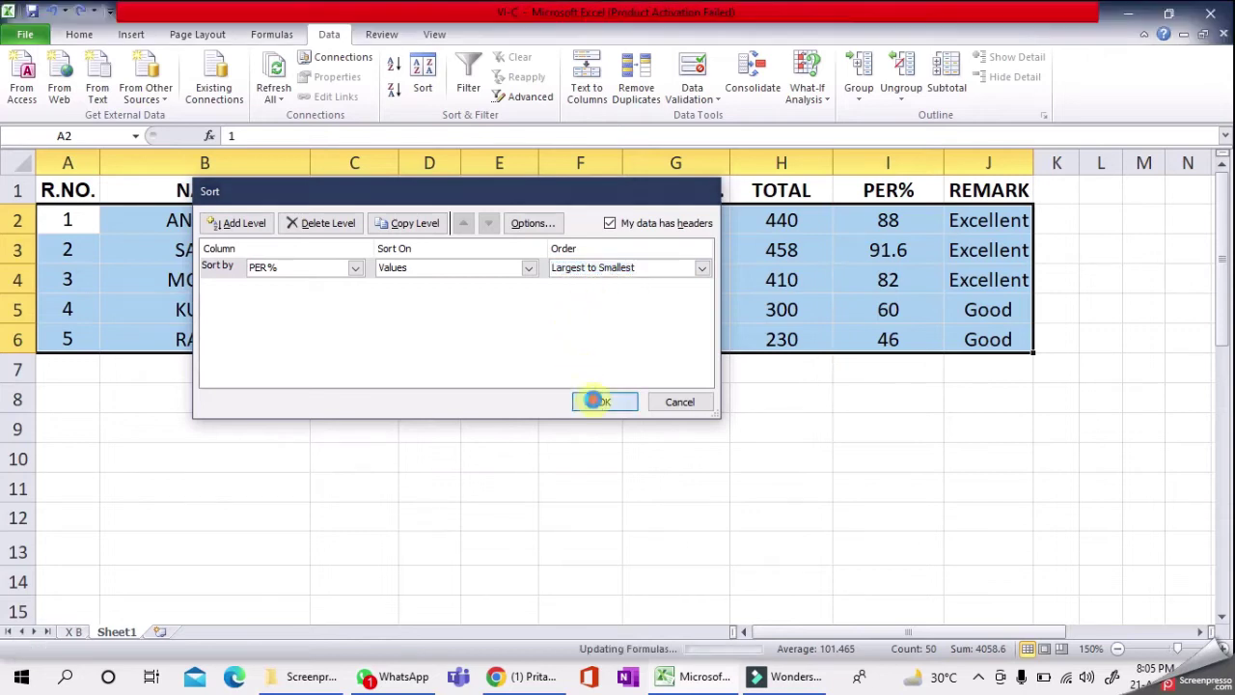
pyautogui.click(874, 241)
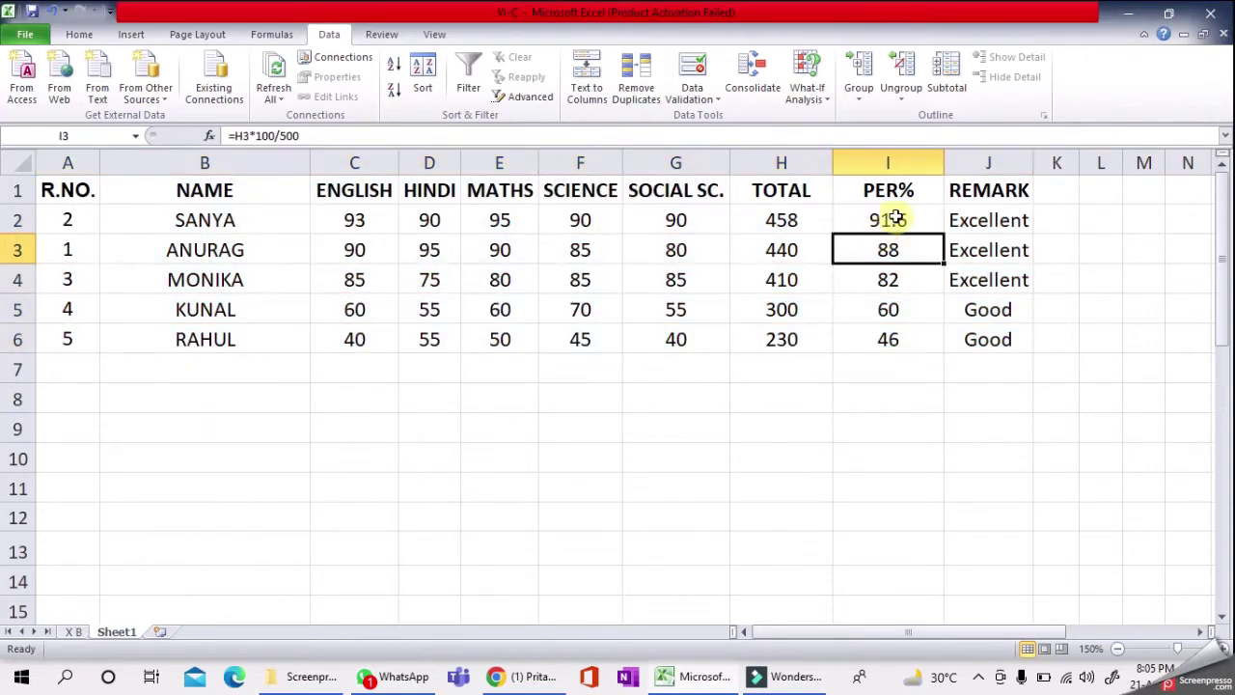
pyautogui.click(896, 219)
pyautogui.moveTo(897, 220); pyautogui.dragTo(897, 337)
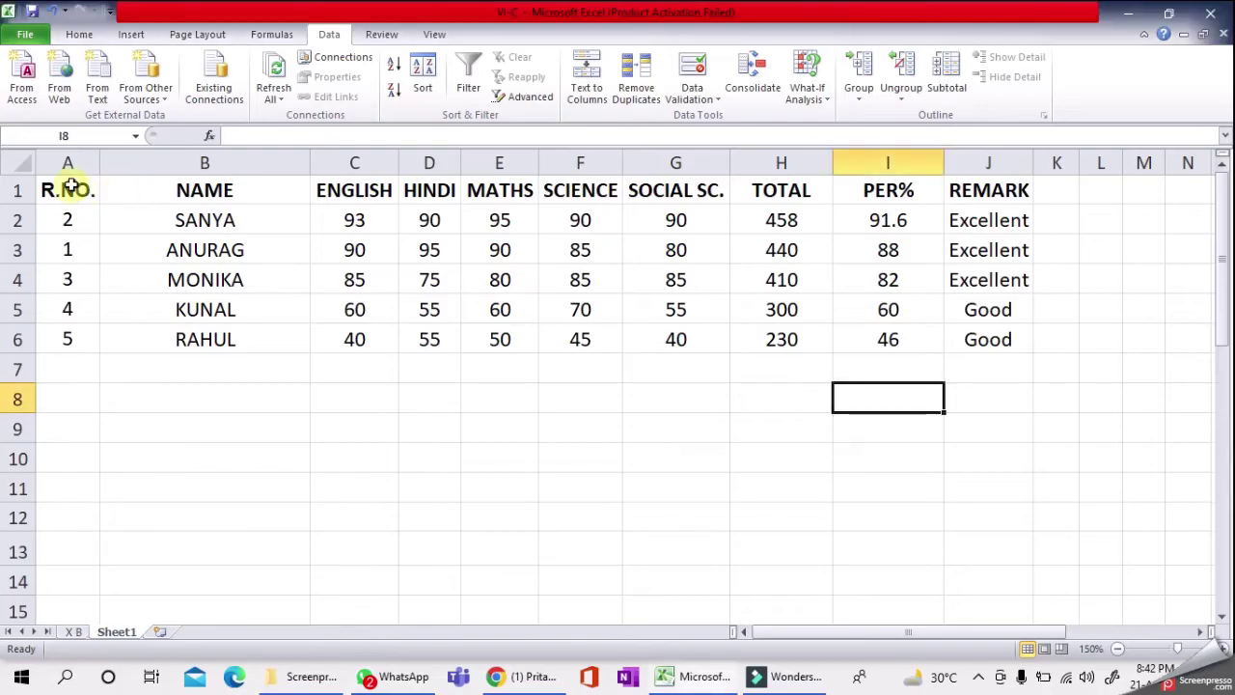
# - Turn on table filters and set PER% to greater than or equal to 70
pyautogui.moveTo(75, 190); pyautogui.dragTo(960, 332)
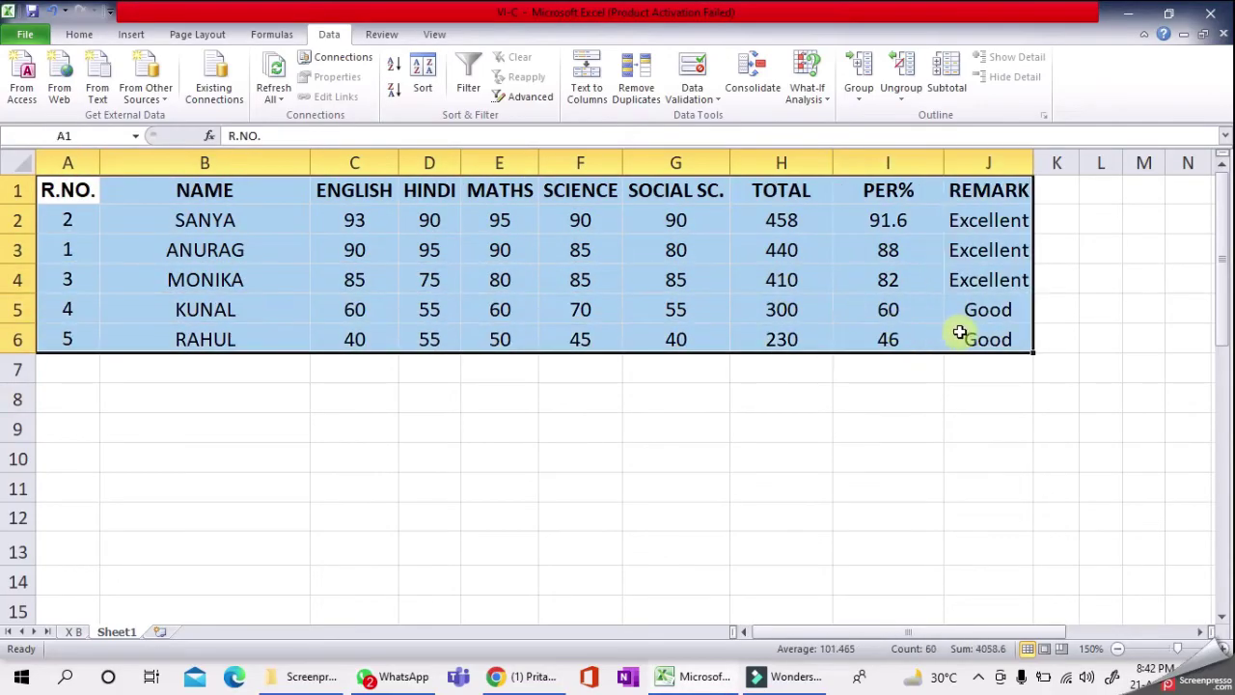
pyautogui.click(469, 77)
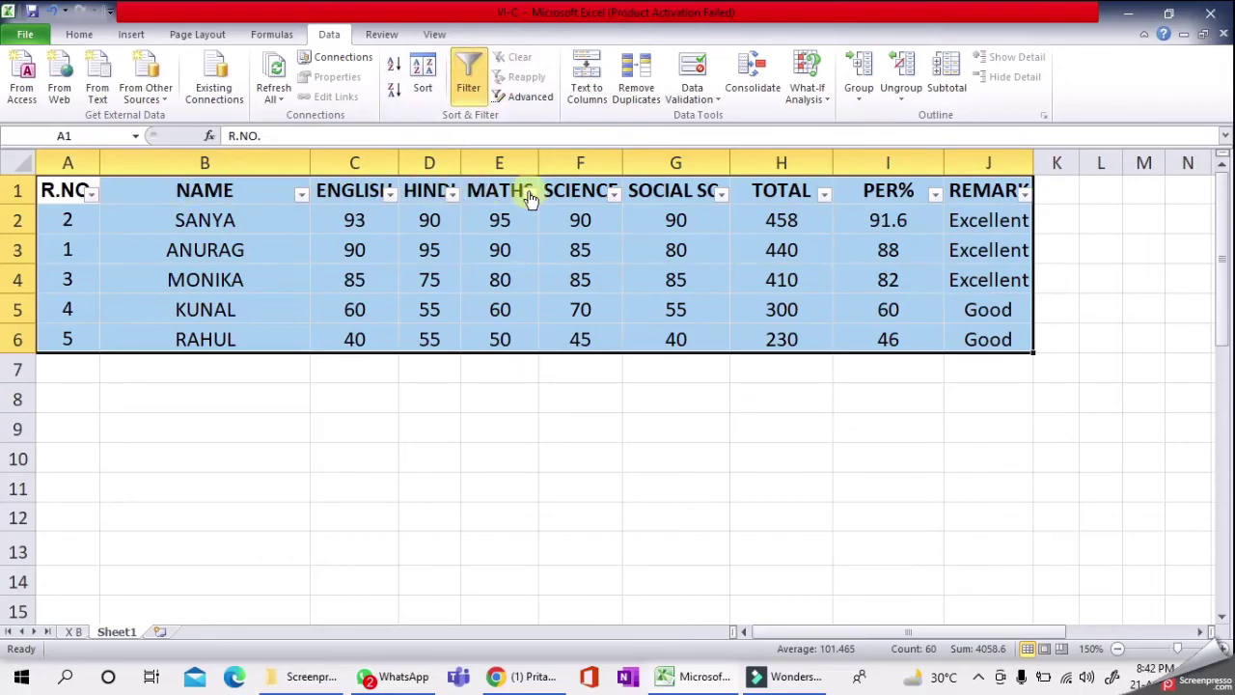
pyautogui.click(935, 198)
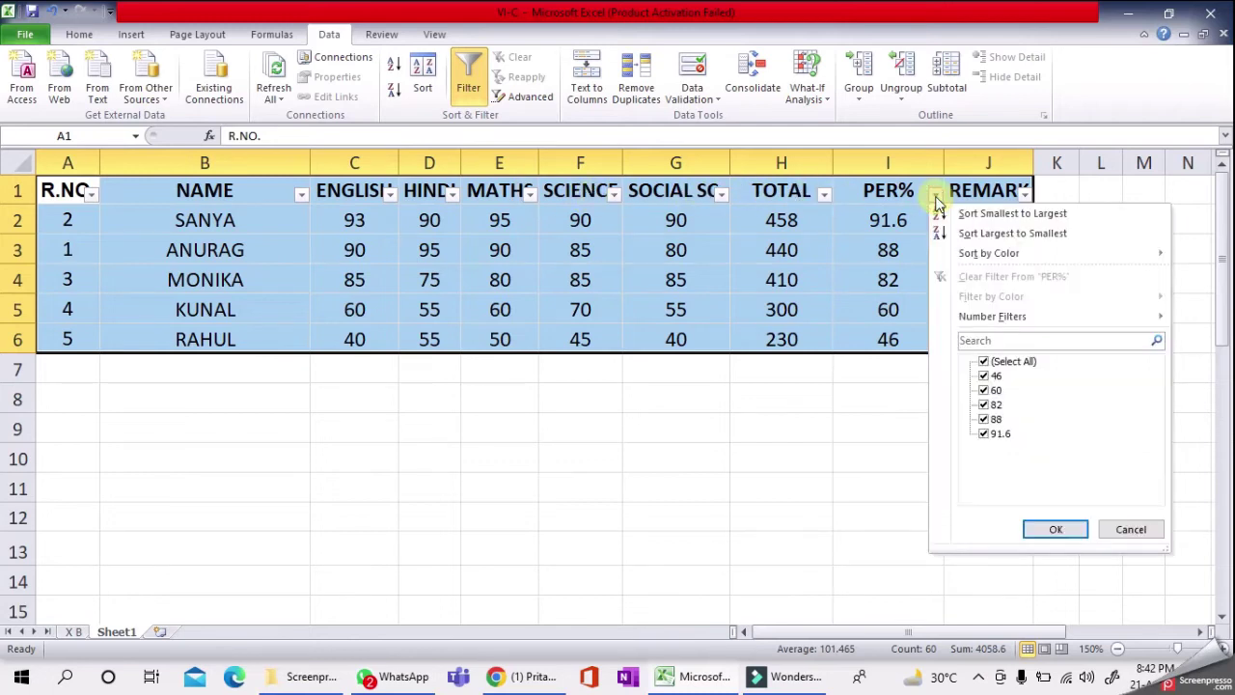
pyautogui.moveTo(992, 315)
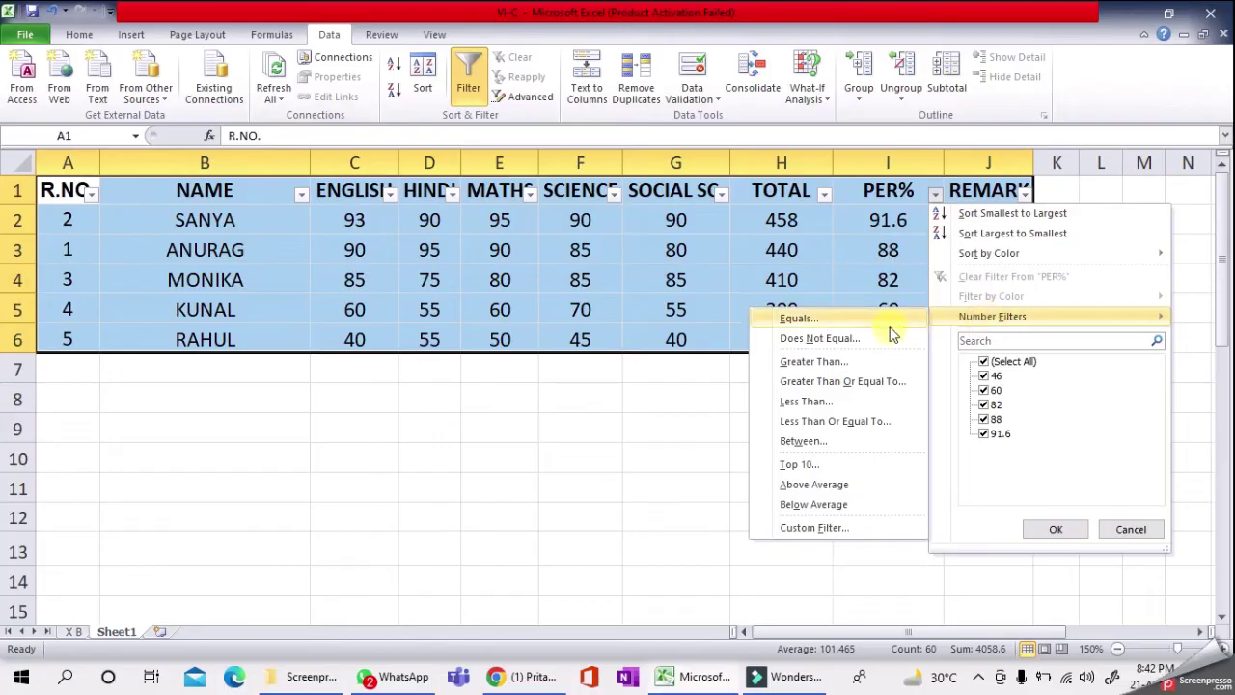
pyautogui.click(870, 383)
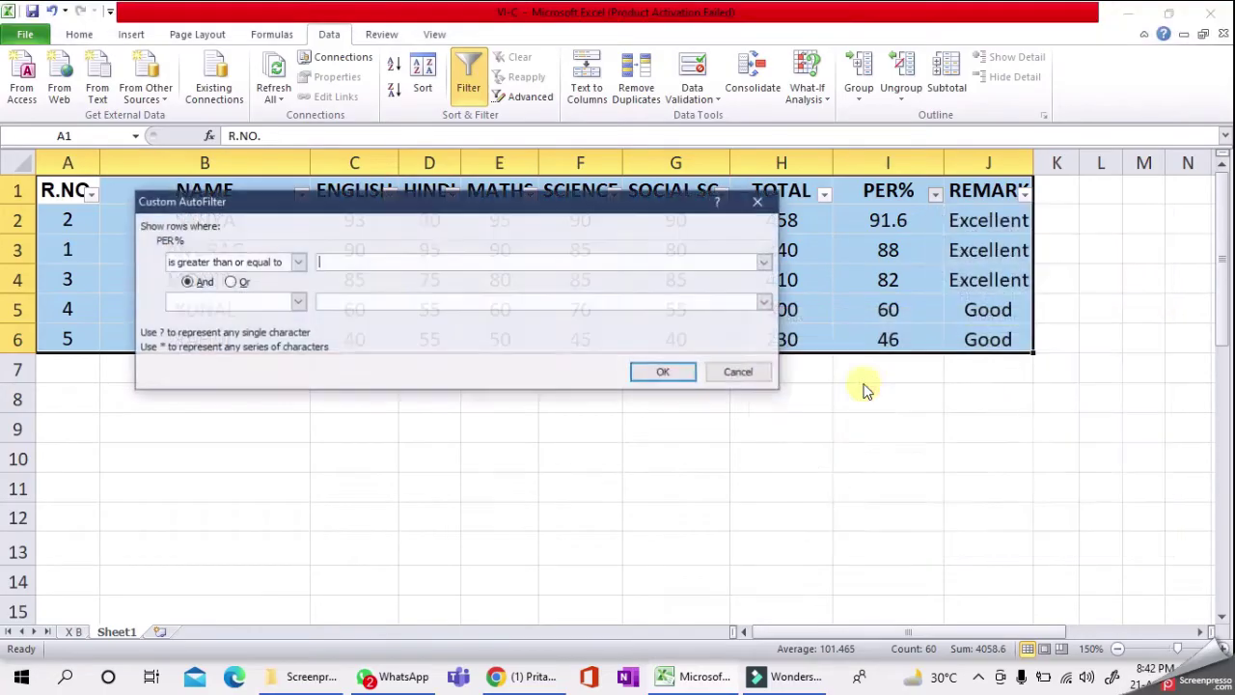
pyautogui.click(345, 265)
pyautogui.write('70')
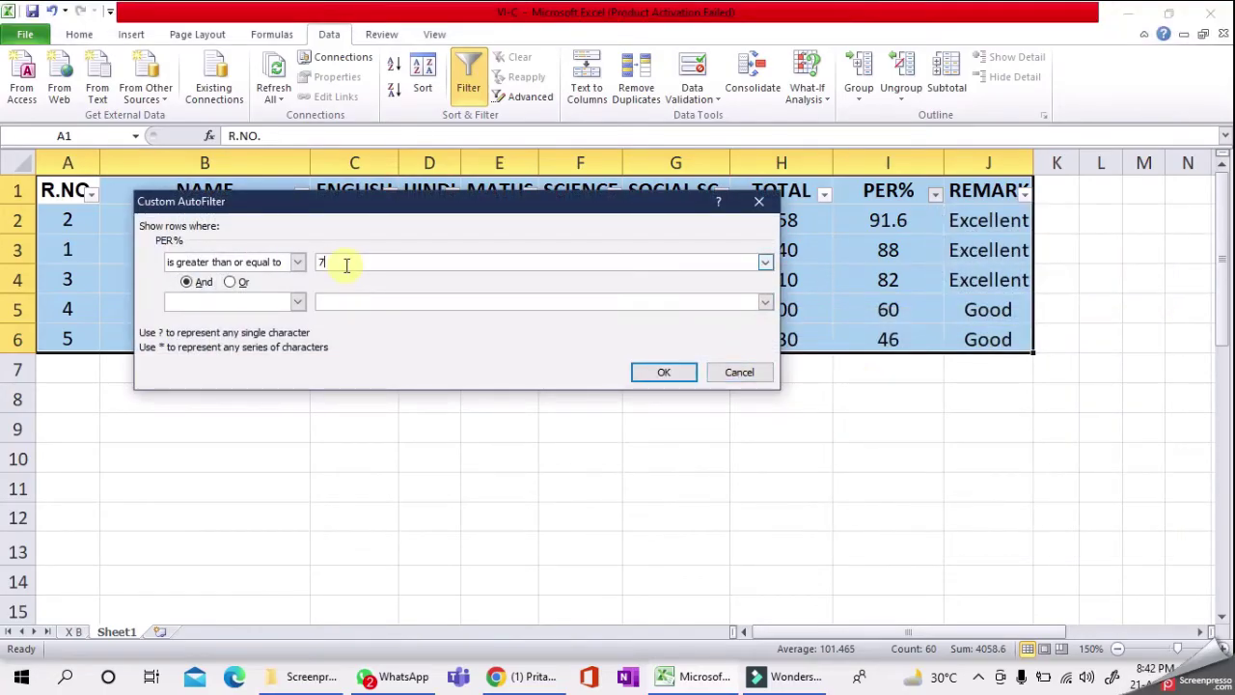
pyautogui.click(675, 376)
# - Apply the PER% at-least-70 filter and select the visible percentage values
pyautogui.click(664, 375)
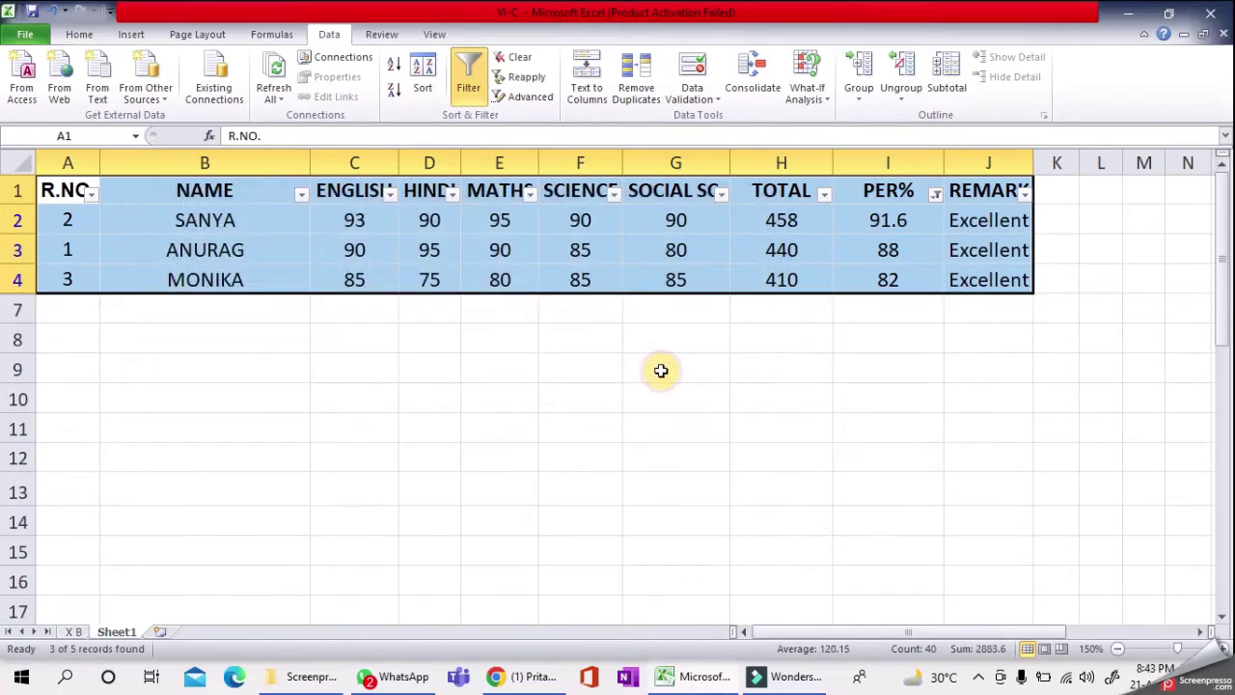
pyautogui.click(894, 336)
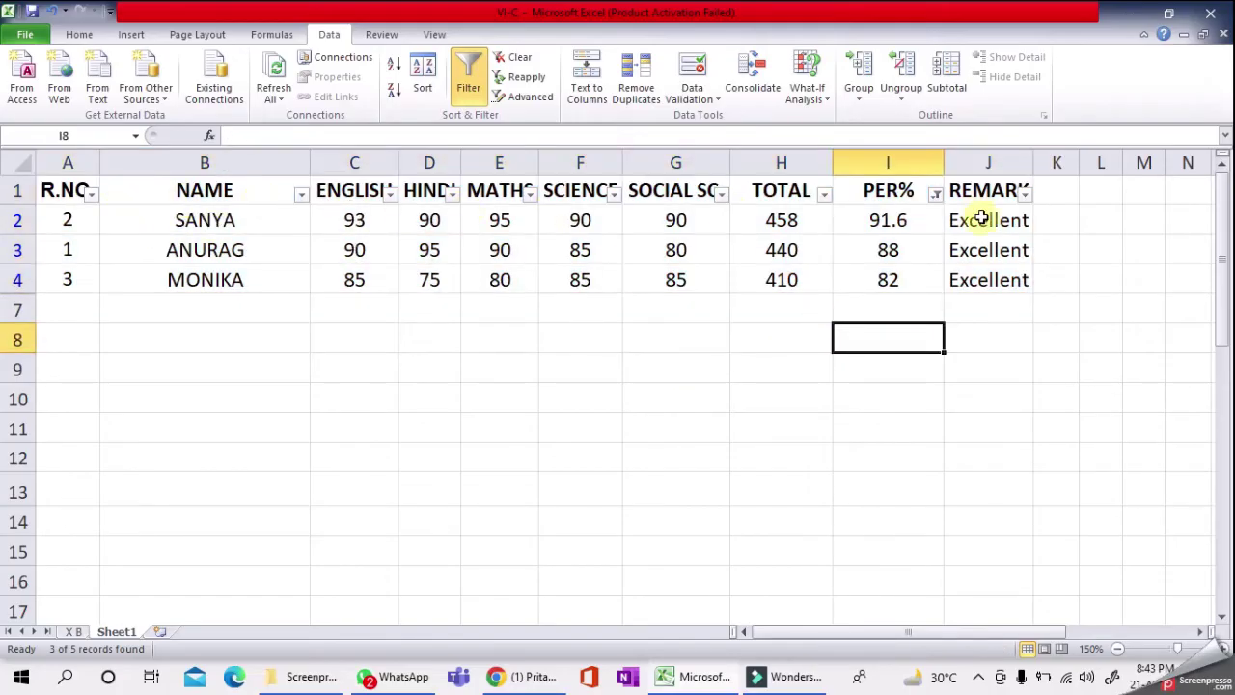
pyautogui.moveTo(888, 220); pyautogui.dragTo(884, 278)
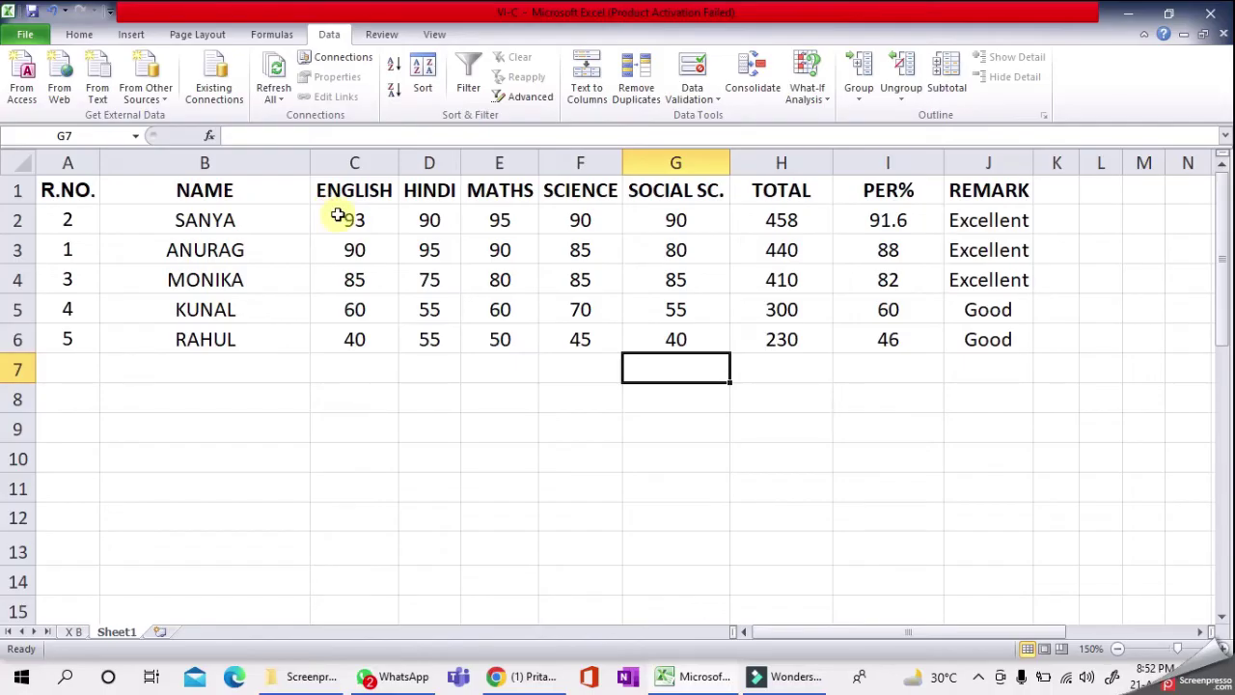
# - Select the subject marks C2:G6 and open Data Validation
pyautogui.moveTo(344, 216); pyautogui.dragTo(673, 335)
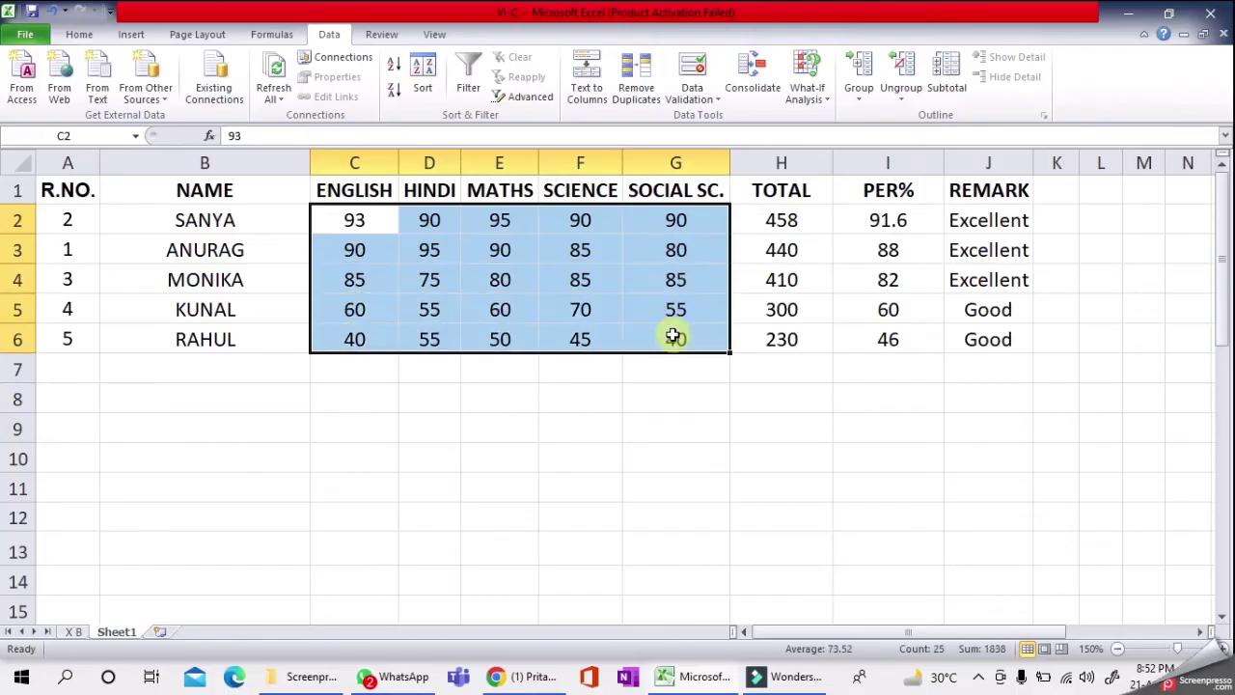
pyautogui.click(336, 39)
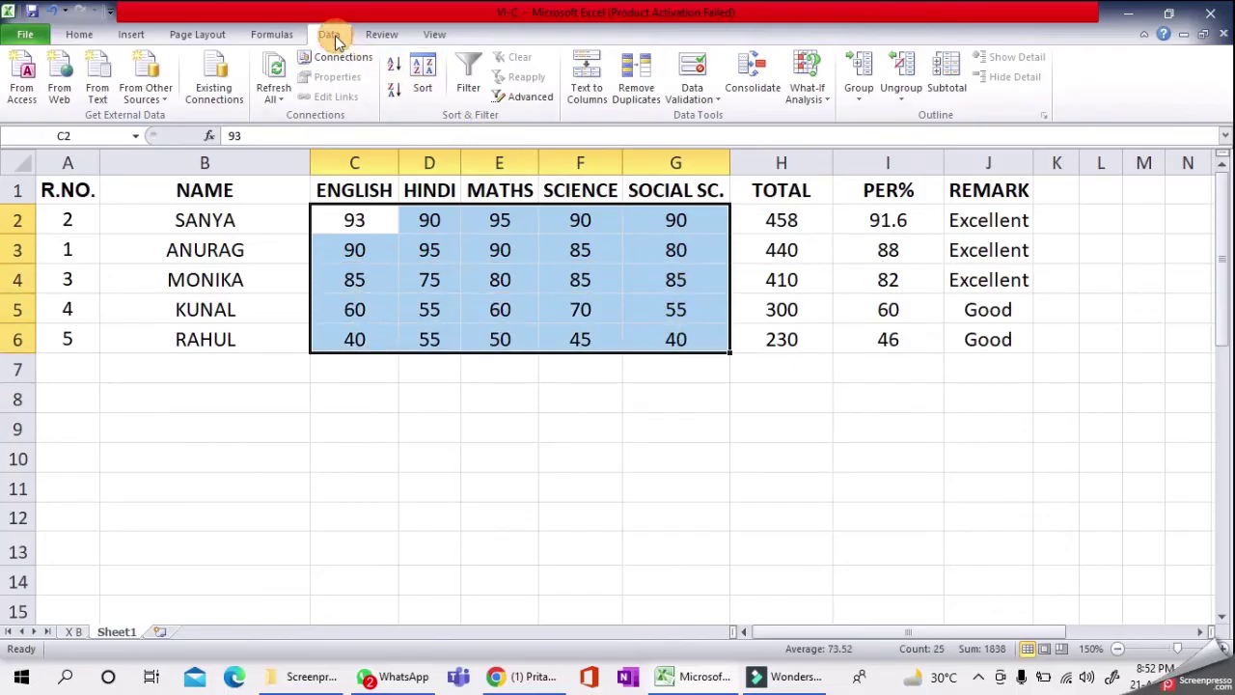
pyautogui.click(700, 82)
pyautogui.click(390, 164)
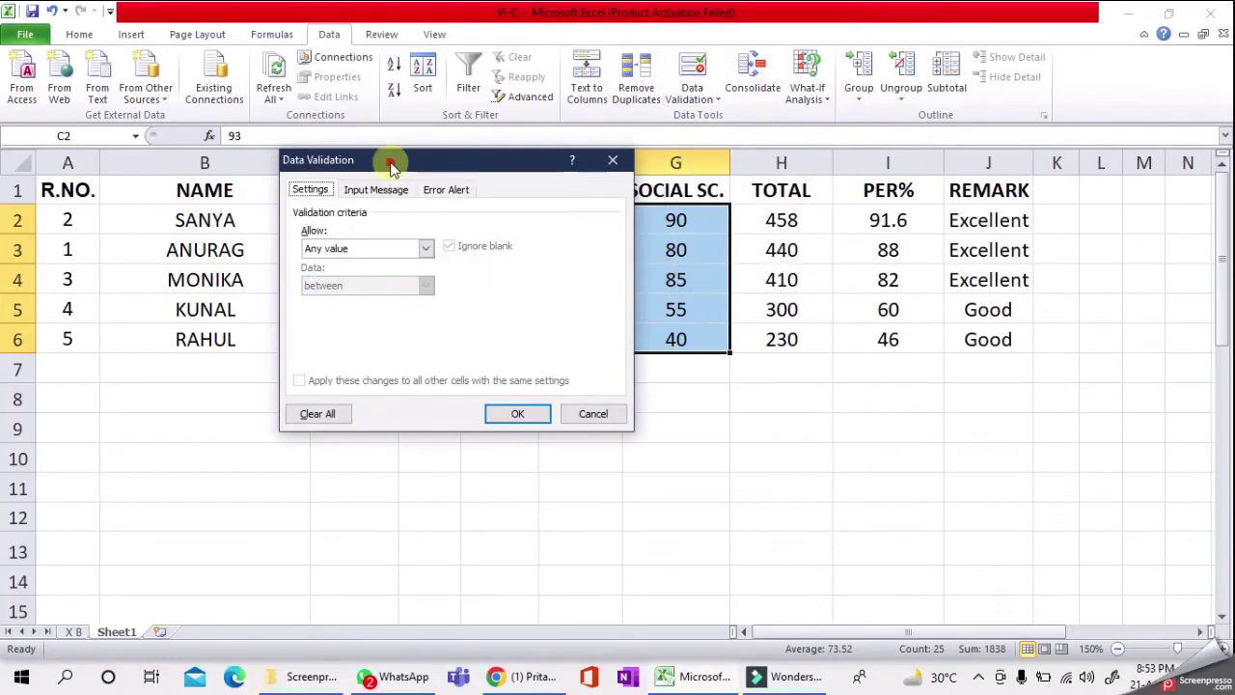
pyautogui.moveTo(391, 164); pyautogui.dragTo(434, 160)
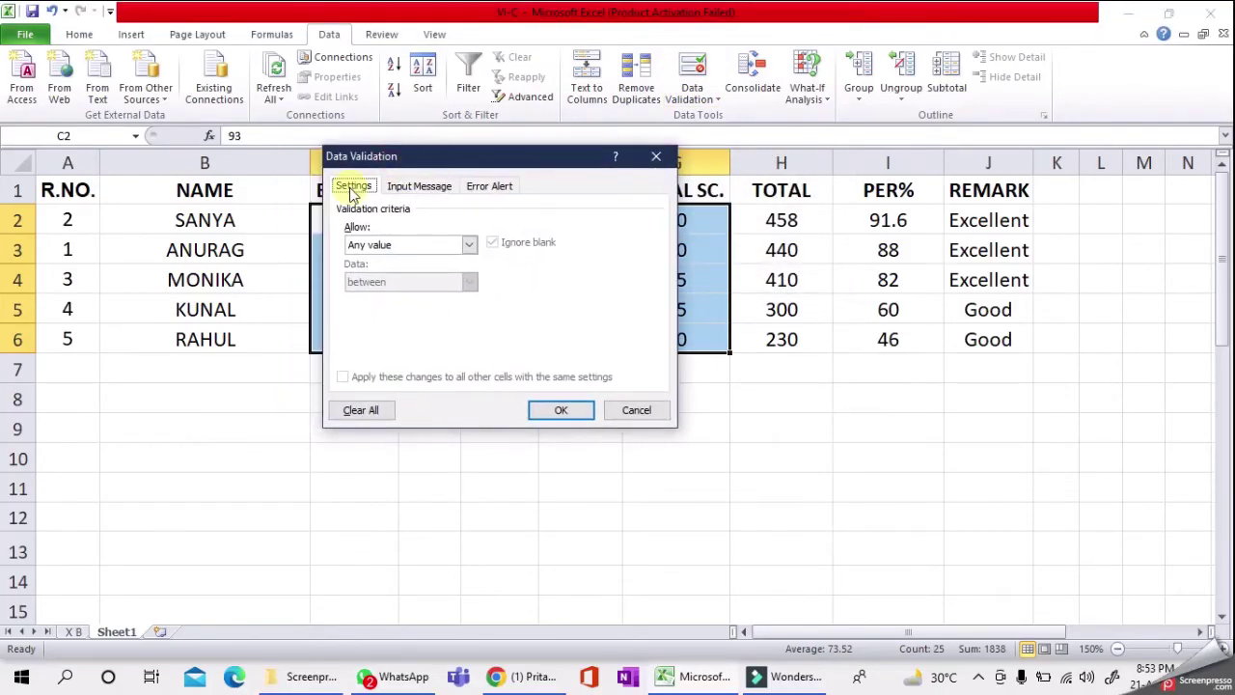
# - Look over the validation tabs and set Allow to Whole number
pyautogui.click(353, 189)
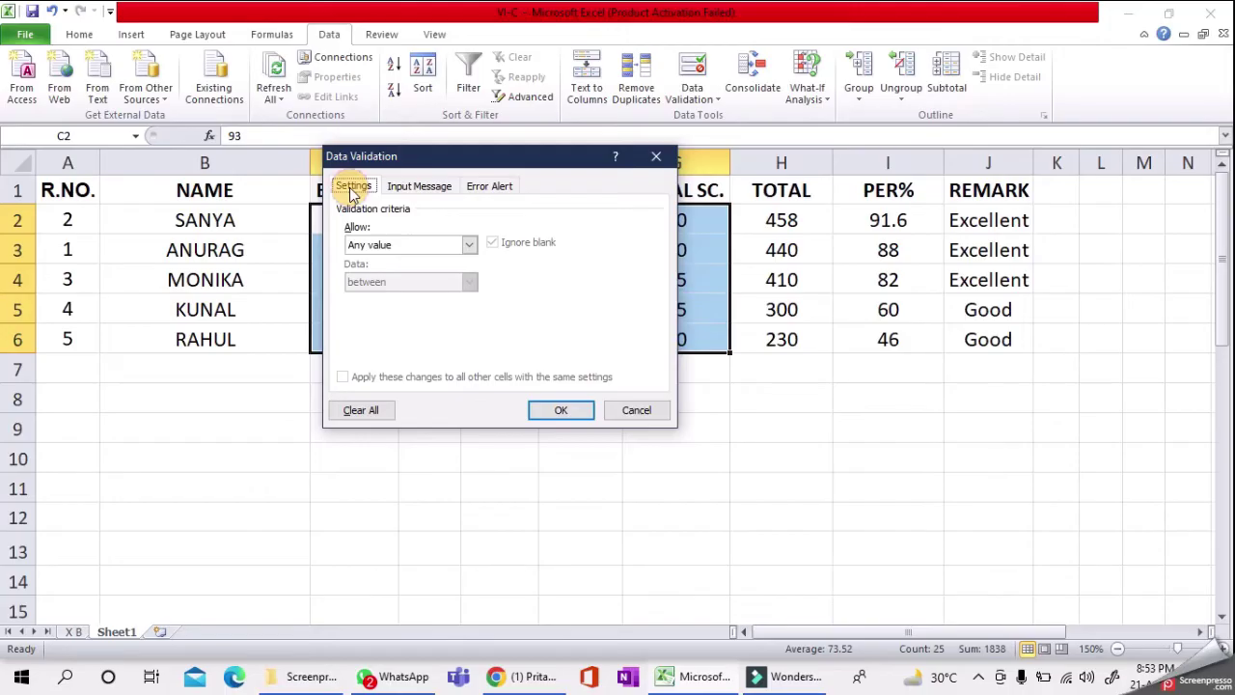
pyautogui.click(419, 189)
pyautogui.click(479, 186)
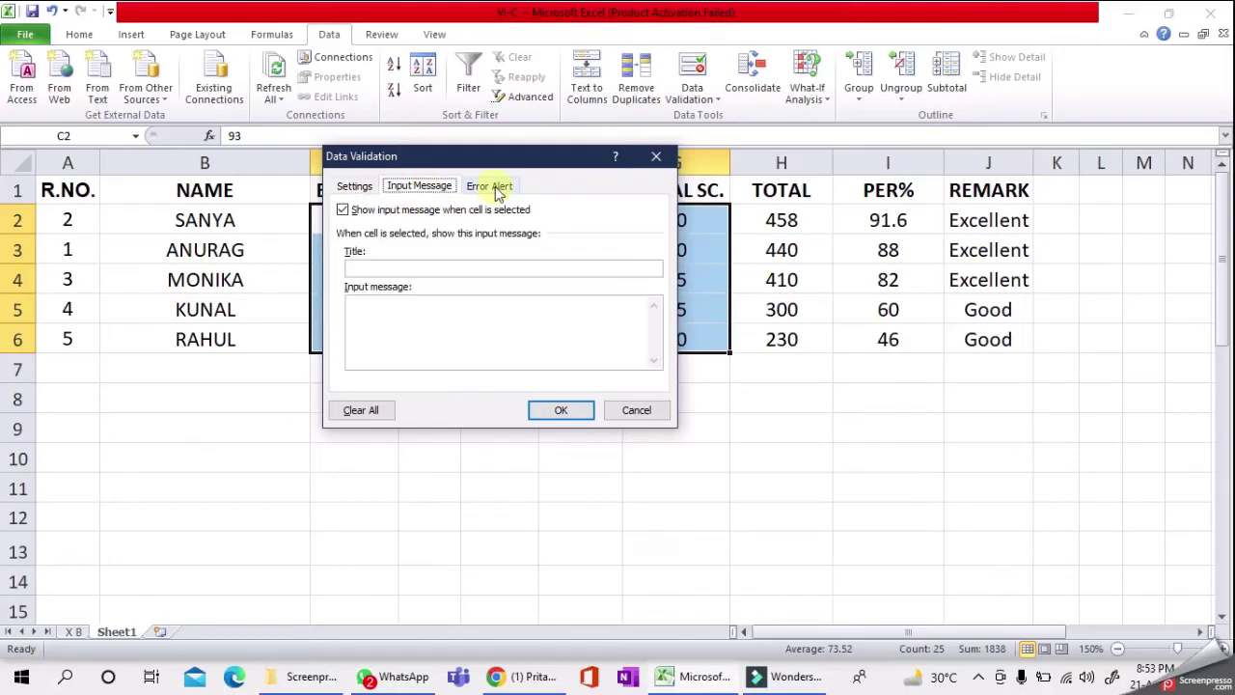
pyautogui.click(354, 188)
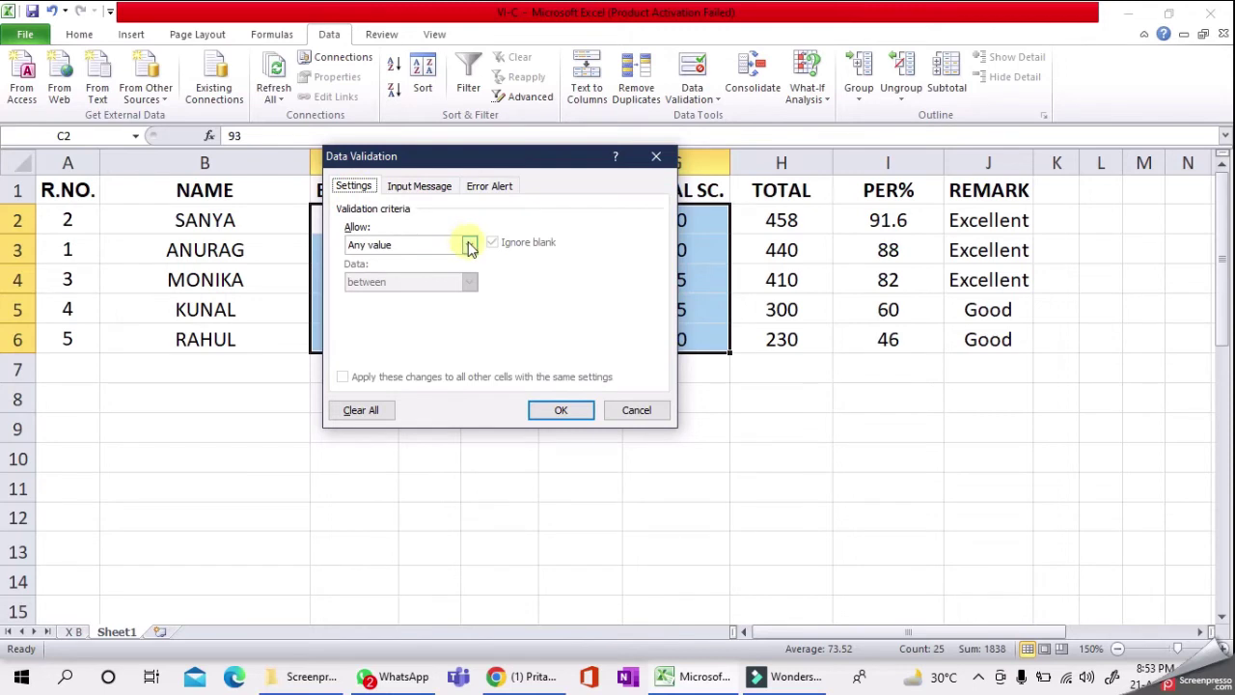
pyautogui.click(469, 246)
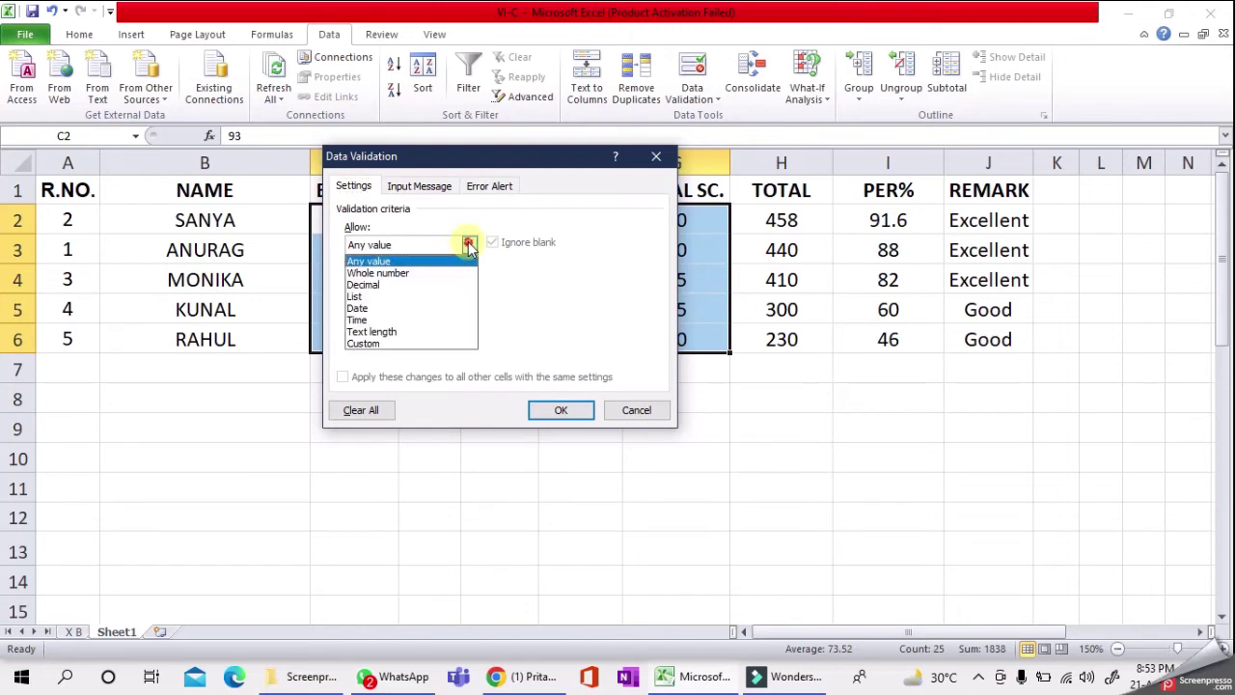
pyautogui.click(389, 276)
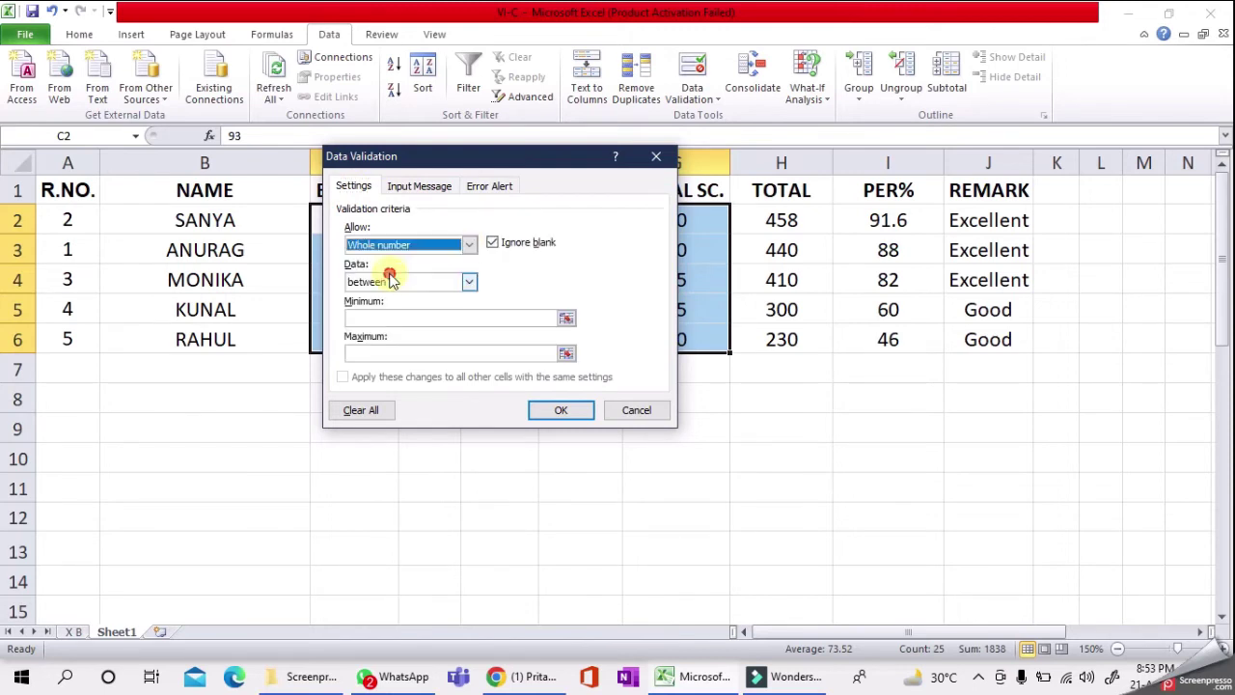
pyautogui.click(469, 282)
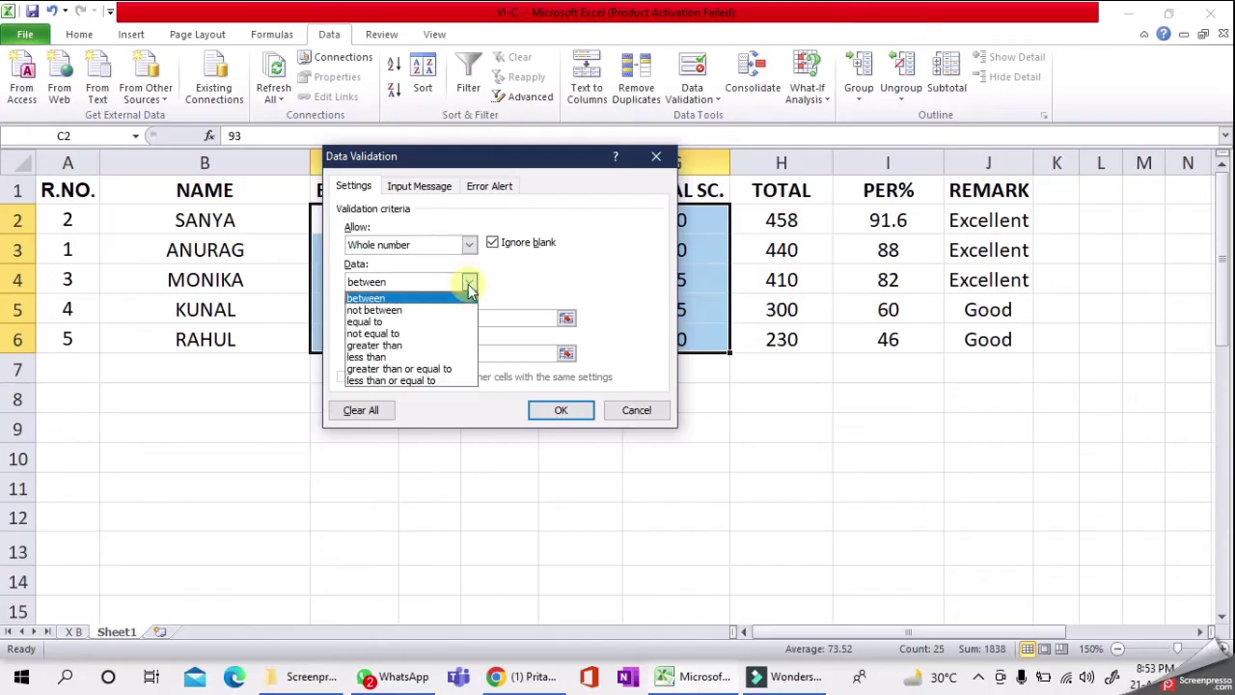
# - Limit the marks to whole numbers between 0 and 100
pyautogui.click(374, 297)
pyautogui.click(446, 318)
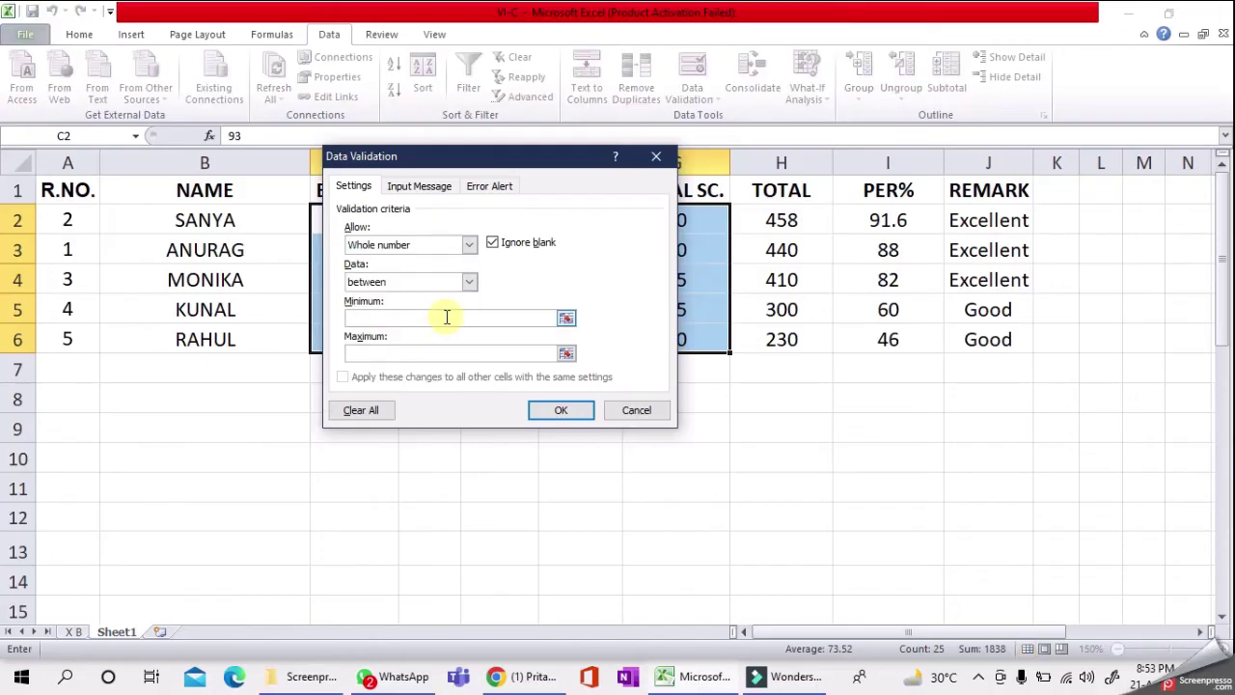
pyautogui.write('0')
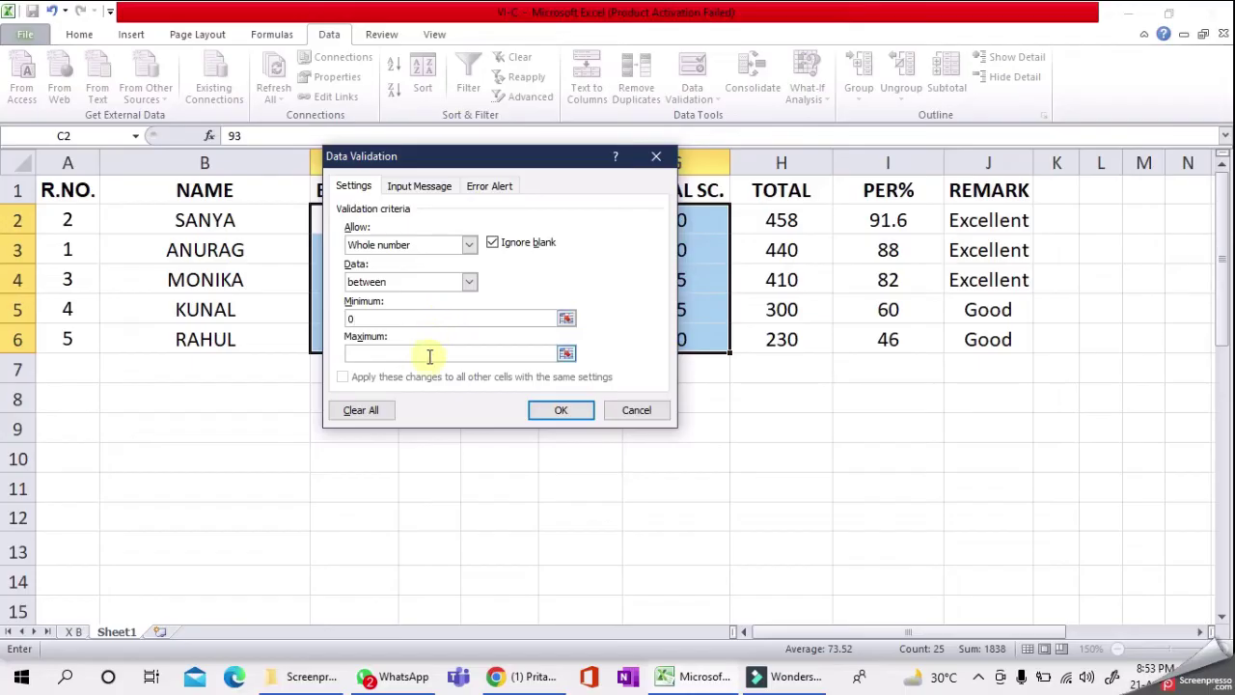
pyautogui.click(427, 354)
pyautogui.write('100')
# - Add the input message 'please enter marks'
pyautogui.click(424, 187)
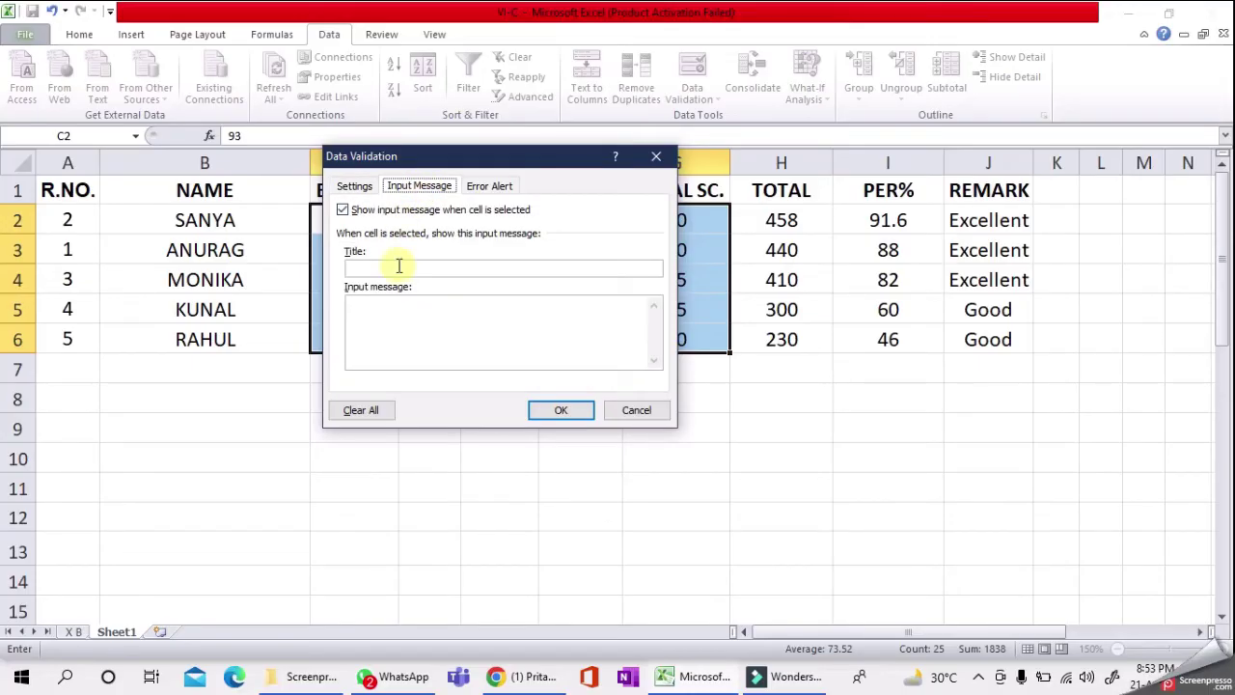
pyautogui.click(380, 300)
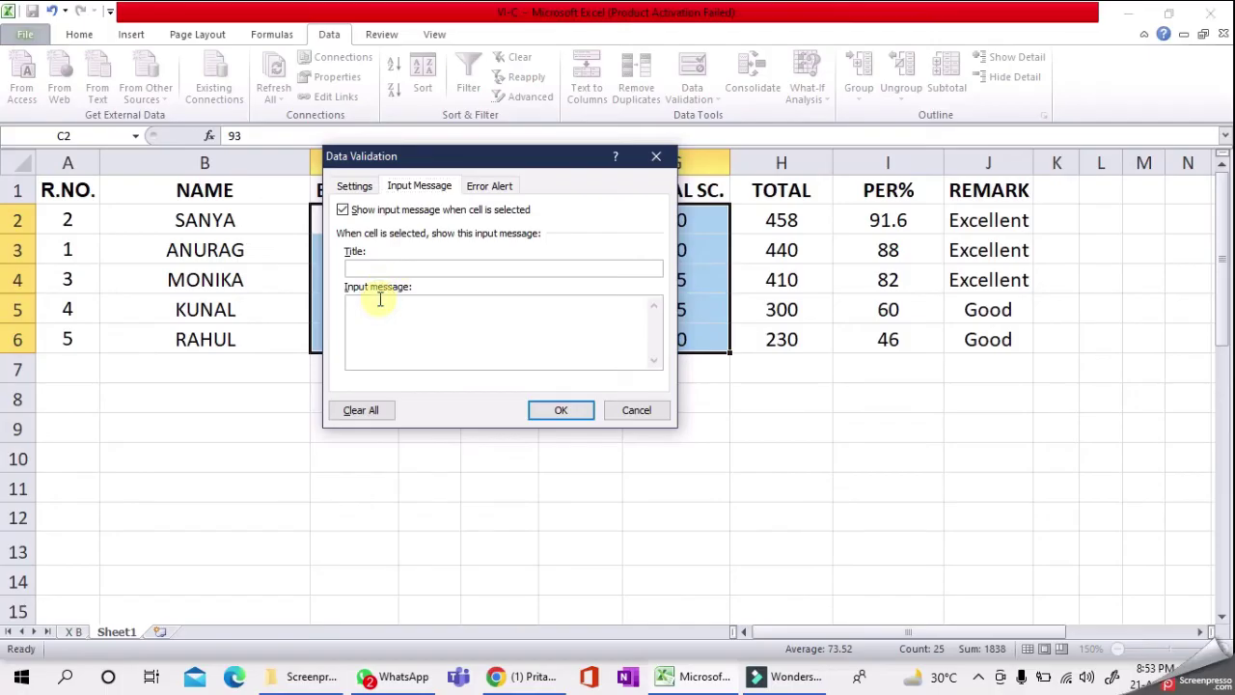
pyautogui.write('please enter marks')
# - Set a Warning error alert reading 'please enter marks between 0 and 100' and apply the rule
pyautogui.click(497, 189)
pyautogui.click(457, 270)
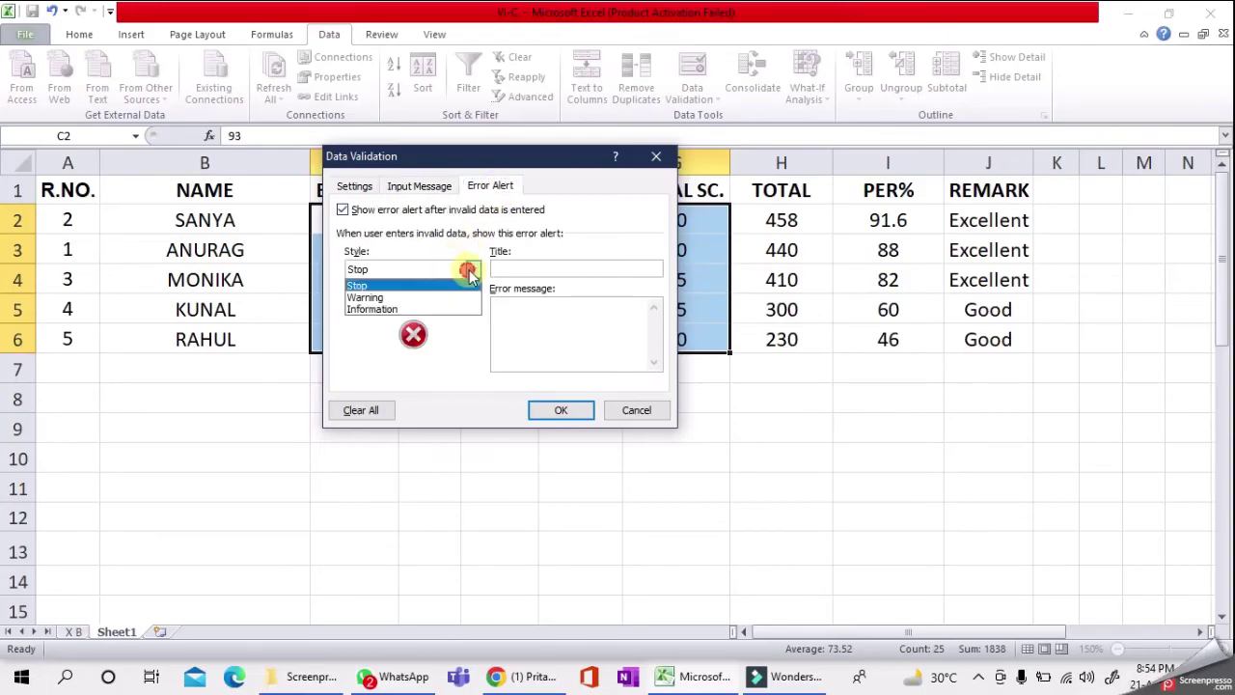
pyautogui.click(407, 297)
pyautogui.click(515, 319)
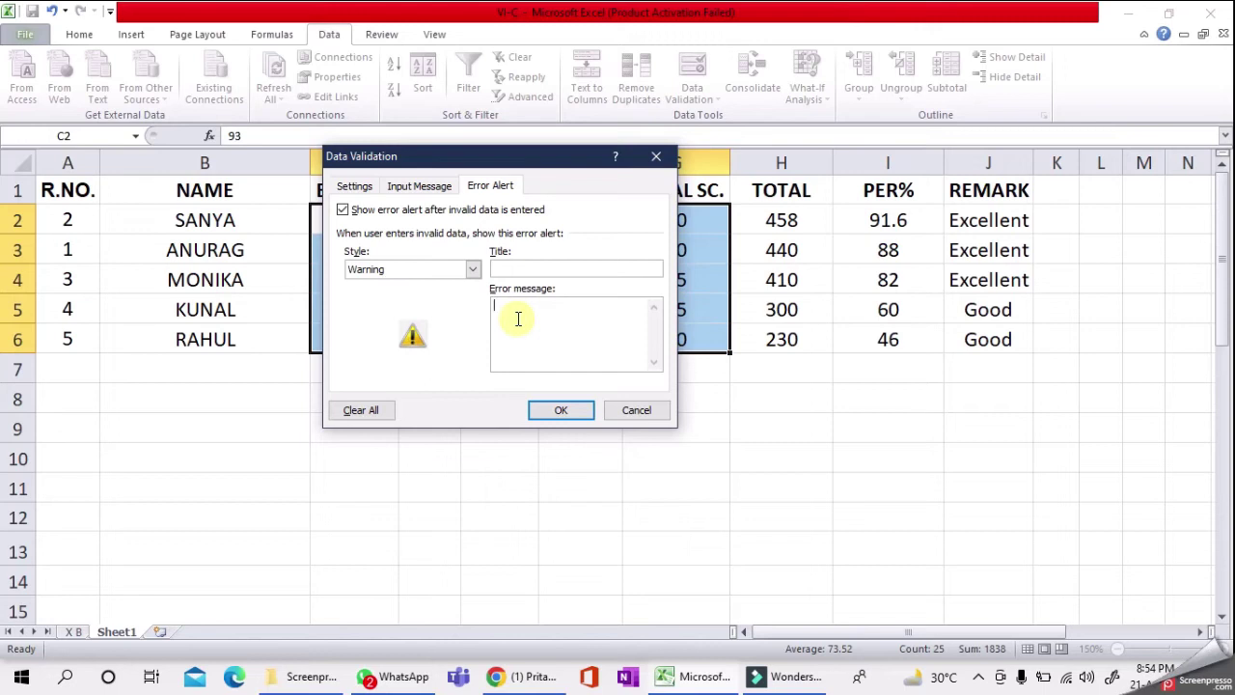
pyautogui.write('please enter marks between 0 a')
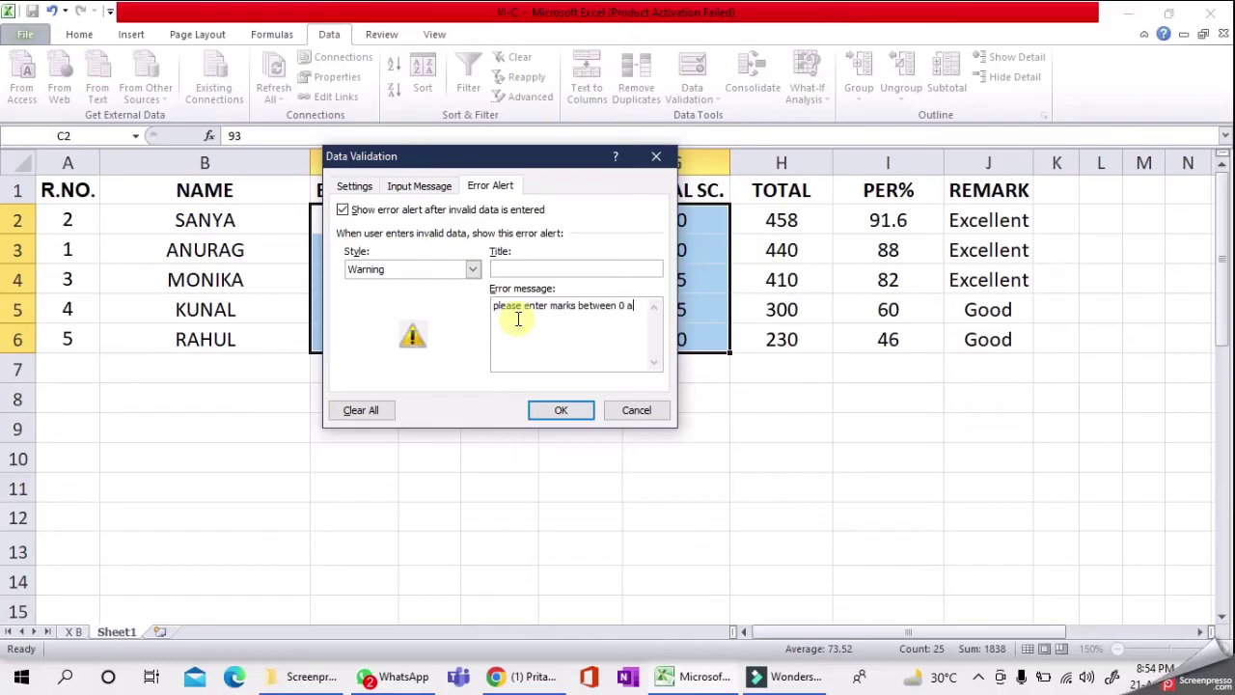
pyautogui.write('nd 100')
pyautogui.click(561, 409)
pyautogui.click(561, 409)
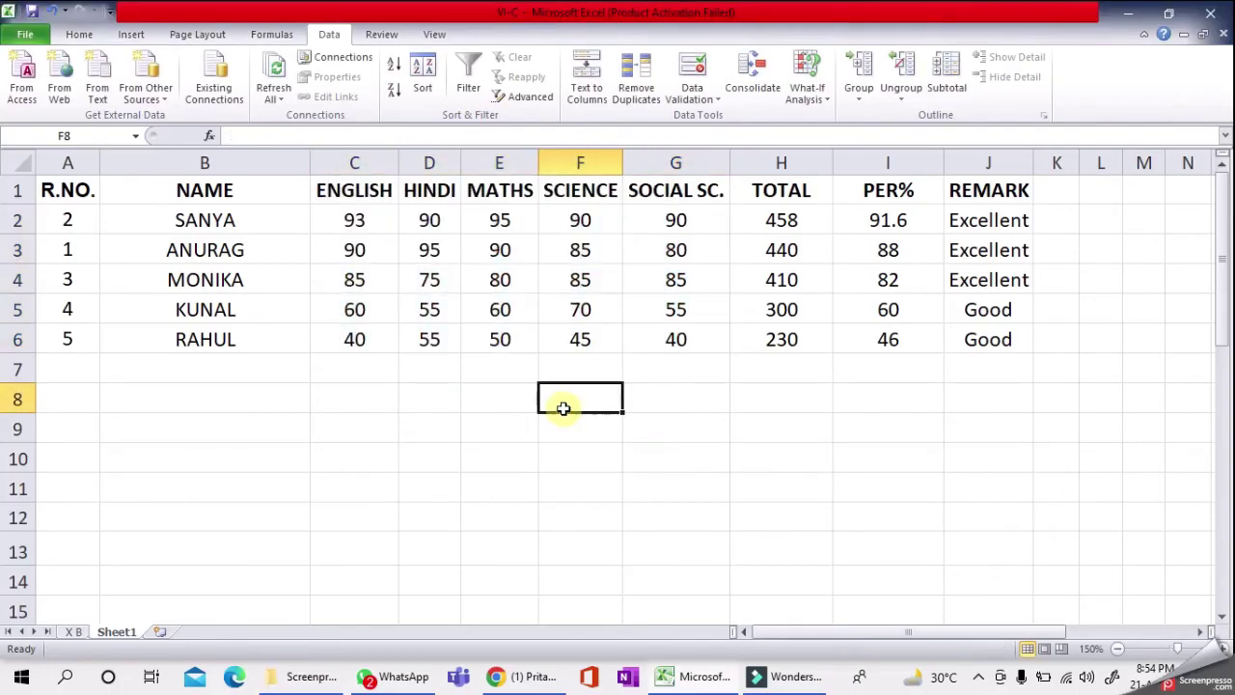
# - Enter 102 in C2 to trigger the validation warning, then reject it so 93 remains
pyautogui.click(369, 220)
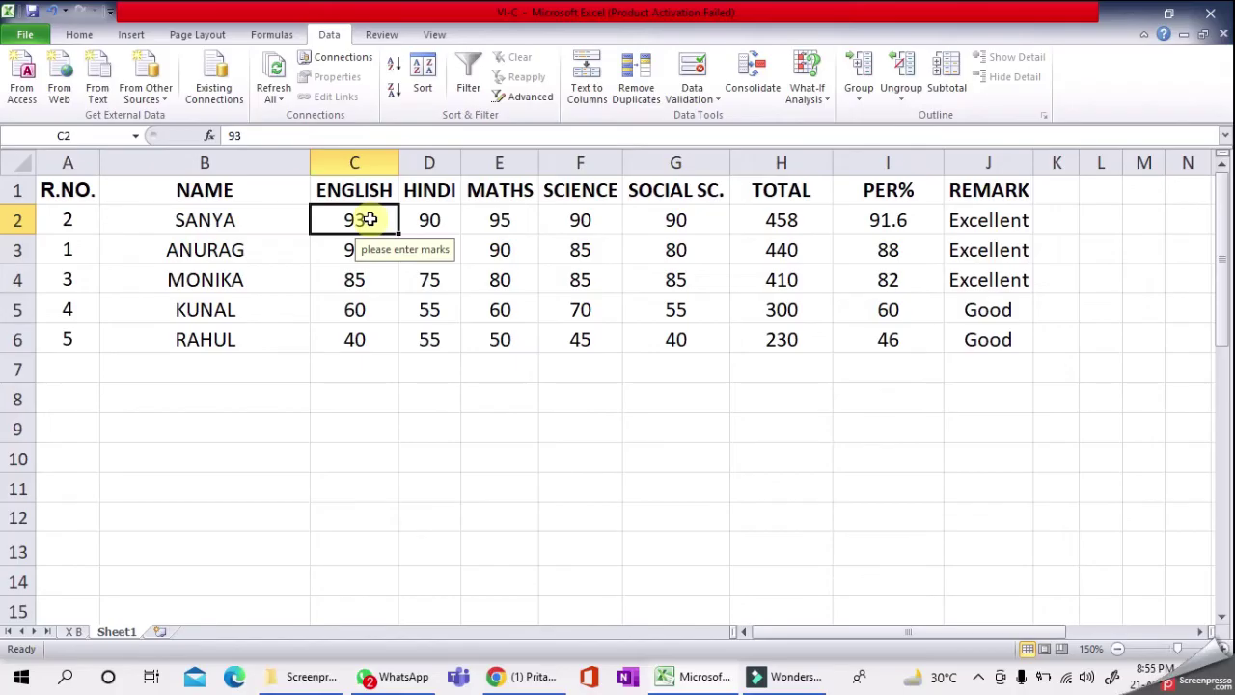
pyautogui.write('102')
pyautogui.press('Return')
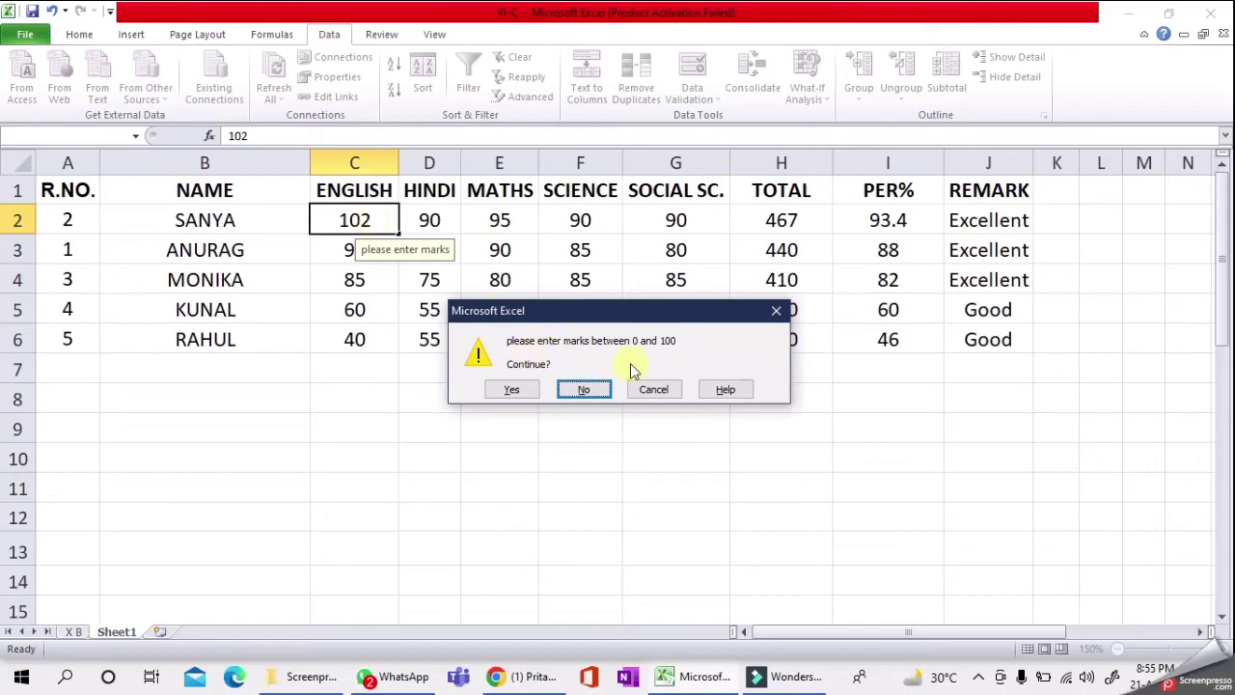
pyautogui.click(778, 314)
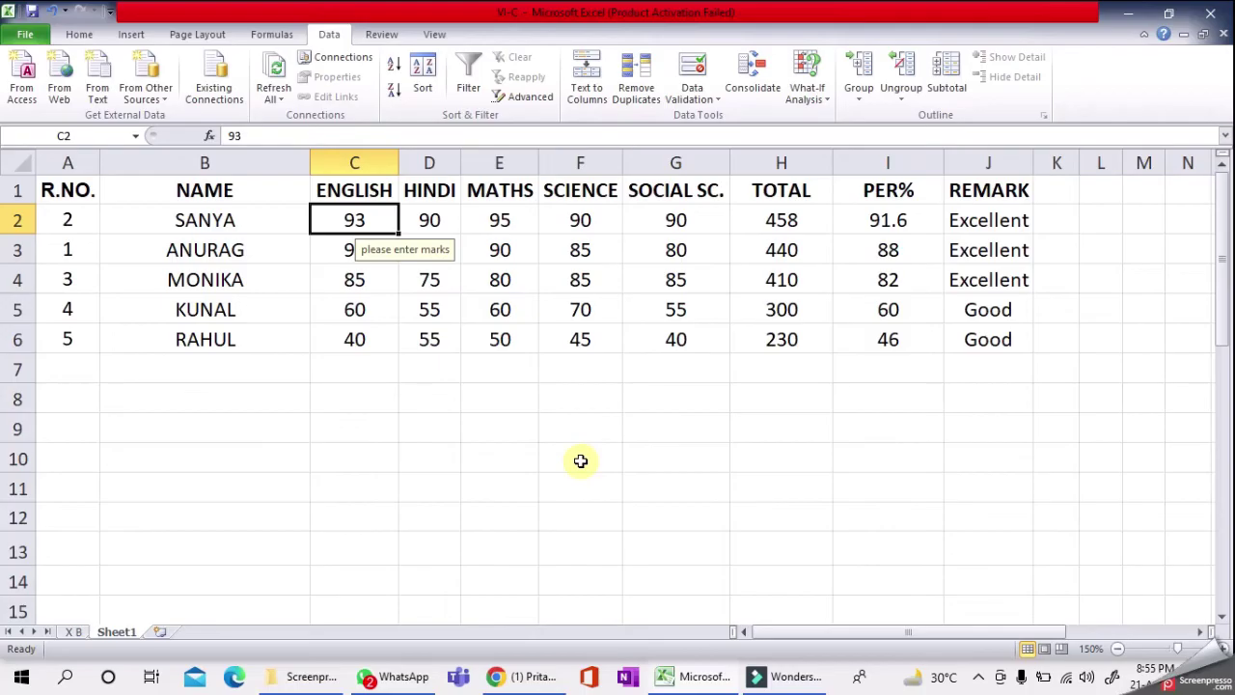
# - Enter -4 in F3 to test the marks validation again
pyautogui.click(600, 250)
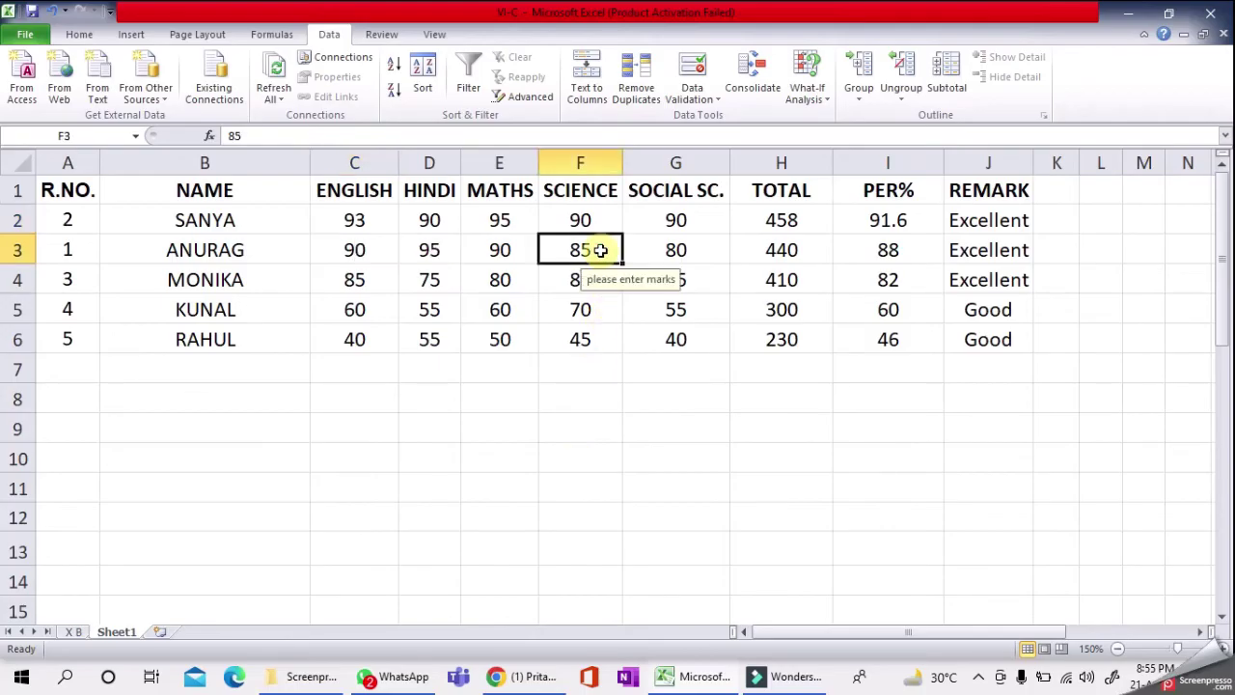
pyautogui.write('-4')
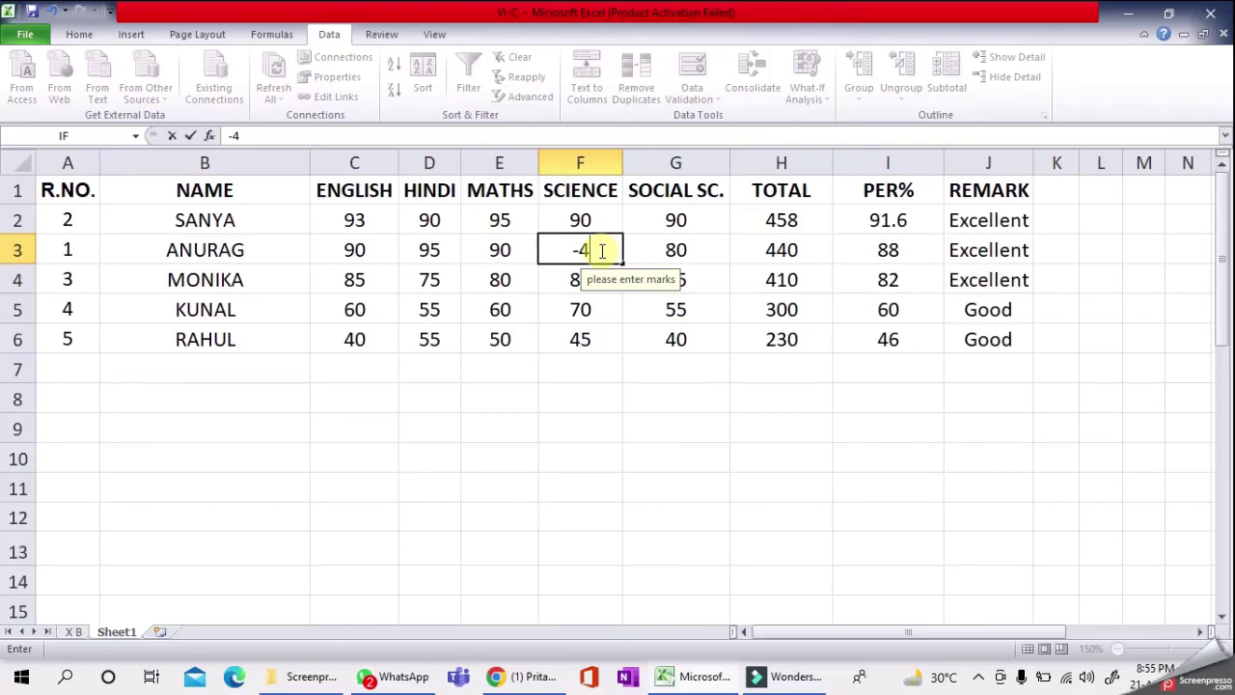
pyautogui.press('Return')
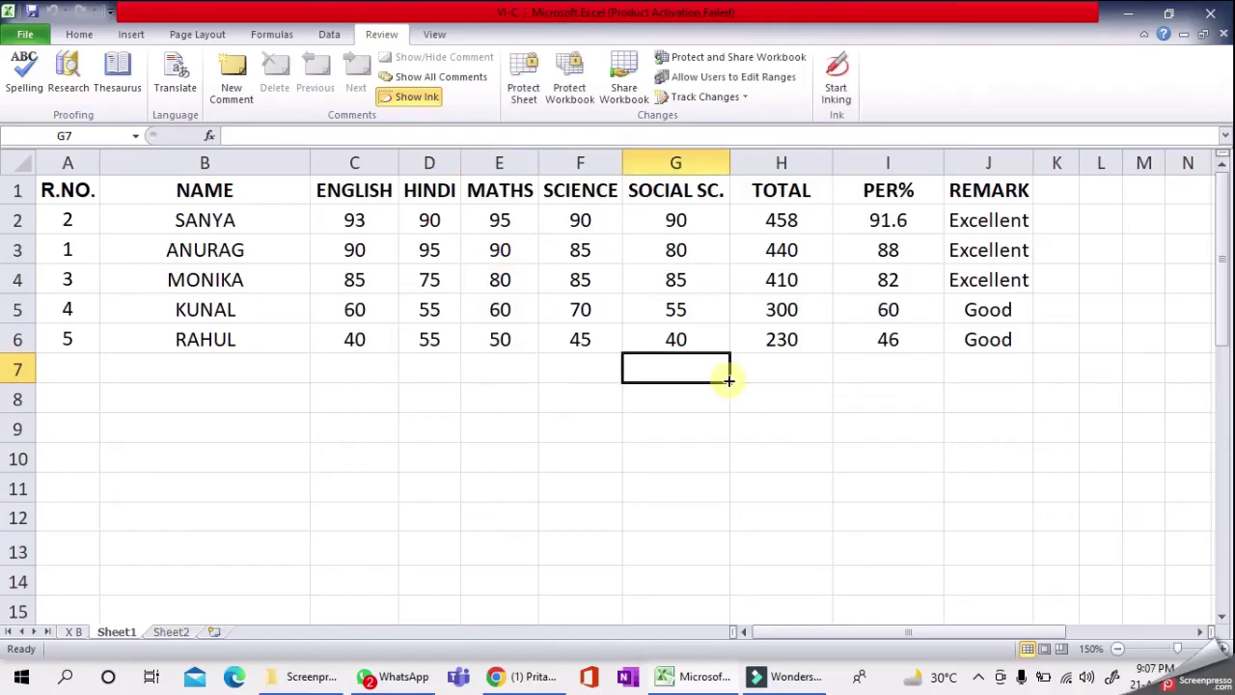
# - Enable 'Track changes while editing' under Highlight Changes and save the workbook as shared
pyautogui.click(390, 37)
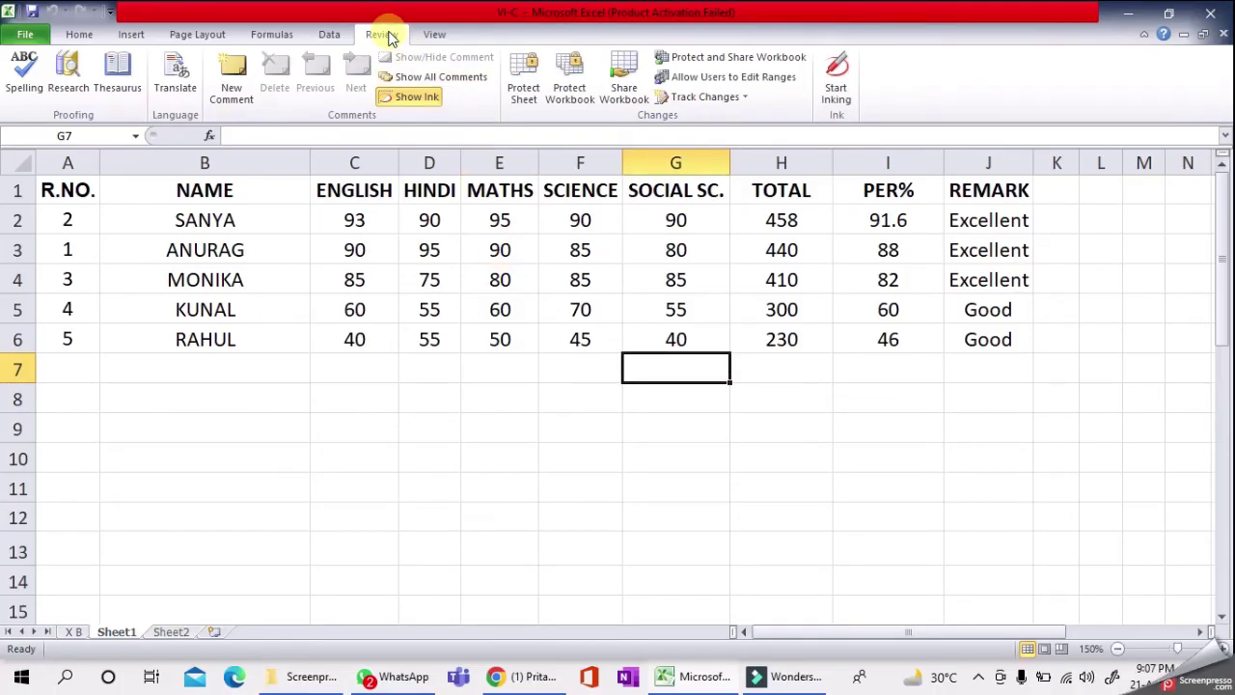
pyautogui.click(728, 98)
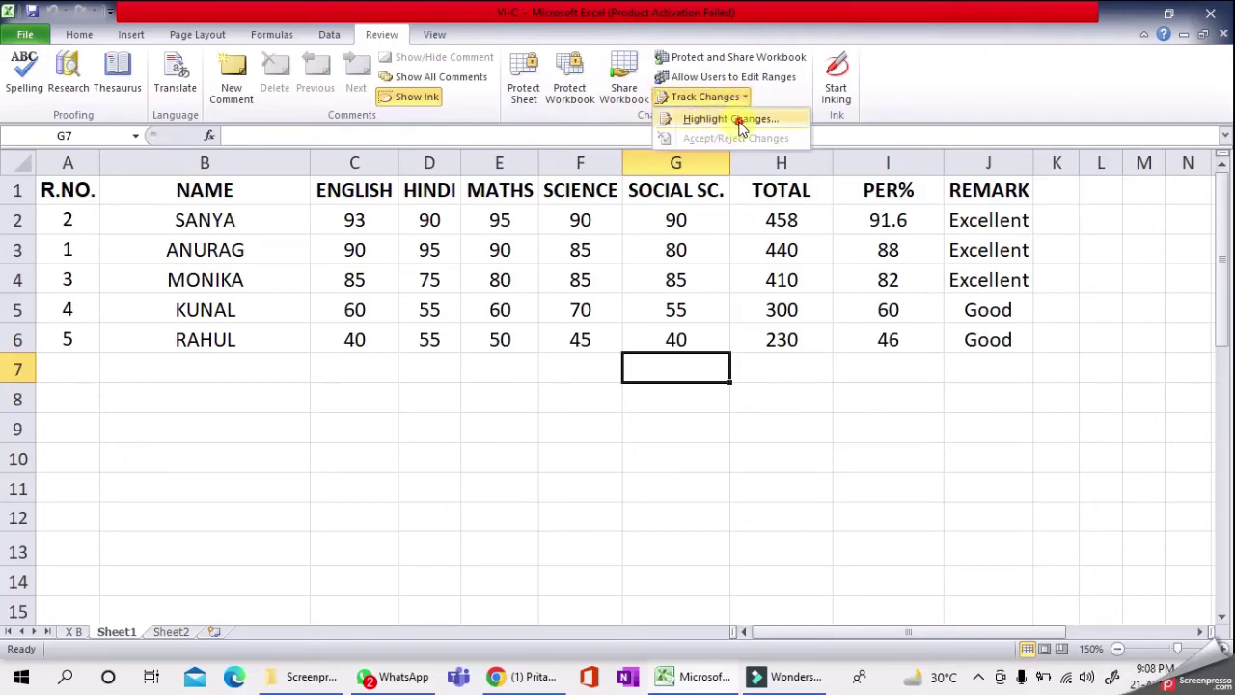
pyautogui.click(739, 119)
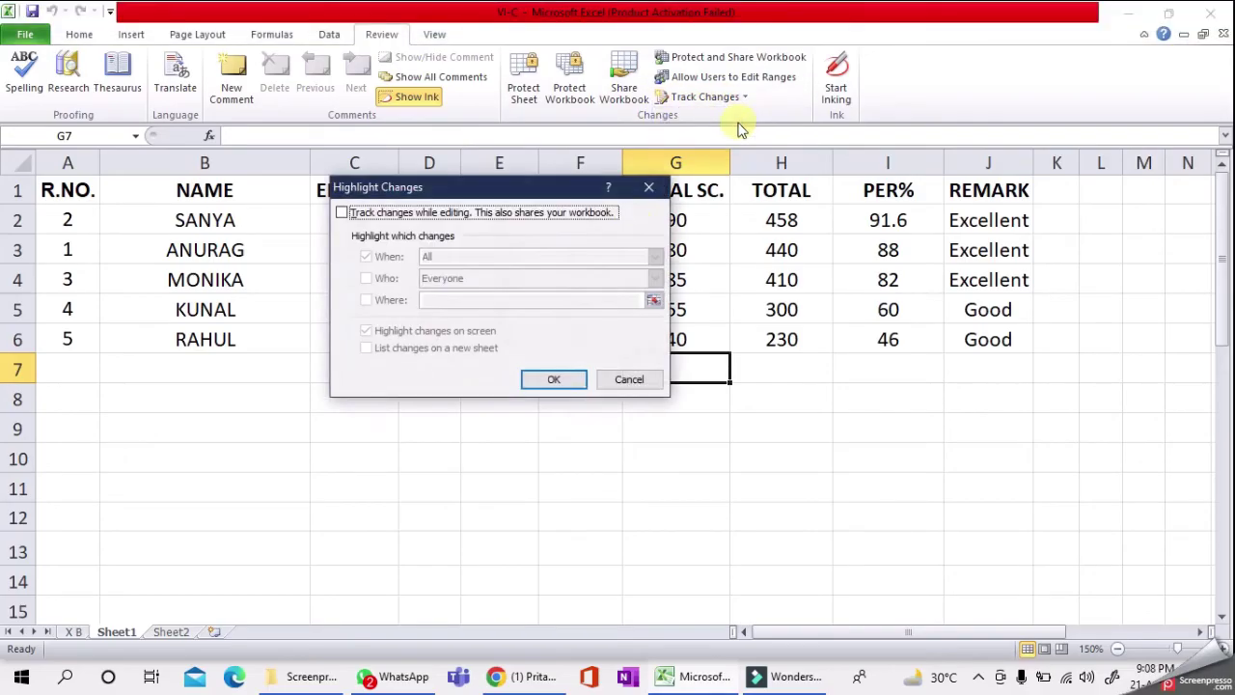
pyautogui.click(343, 213)
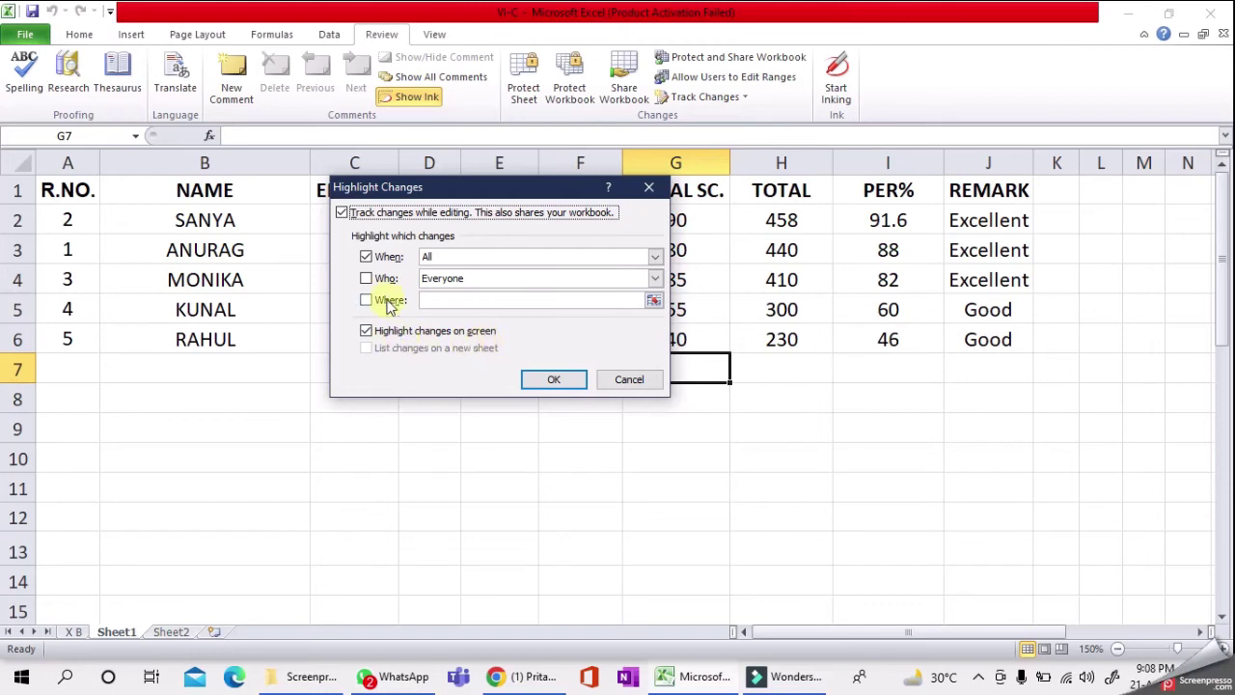
pyautogui.click(559, 381)
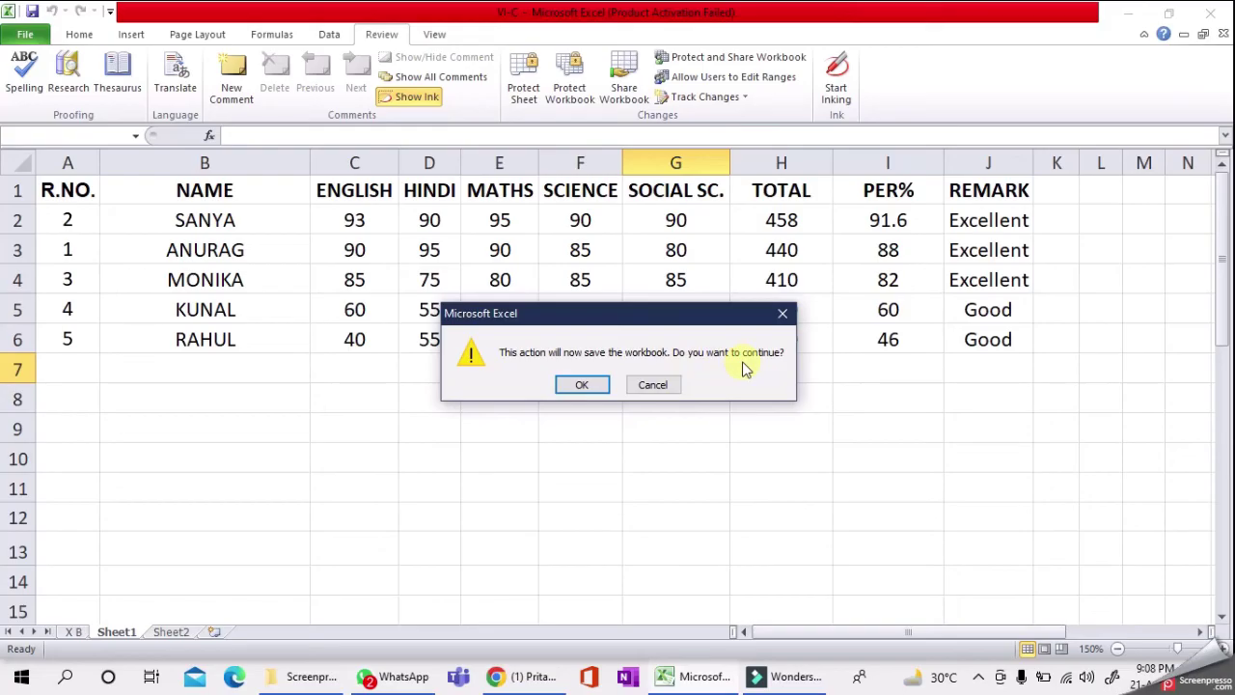
pyautogui.click(582, 385)
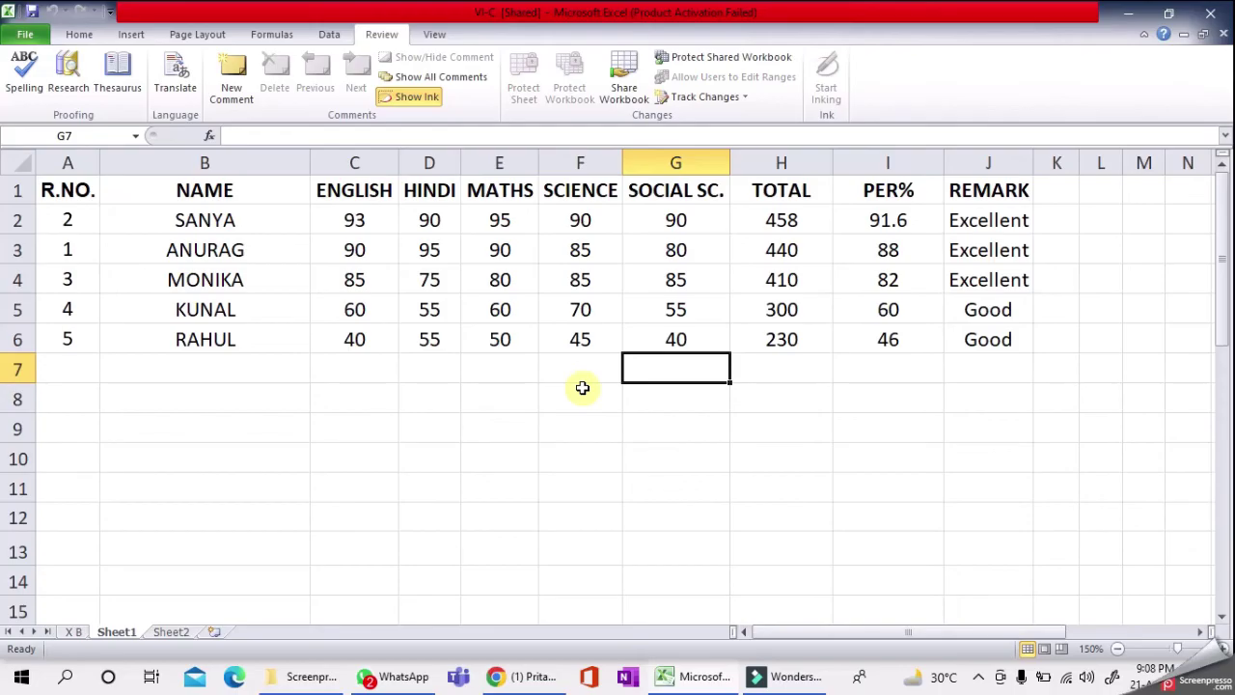
# - Change the HINDI mark in D4 from 75 to 89 and check its tracked-change note
pyautogui.click(444, 279)
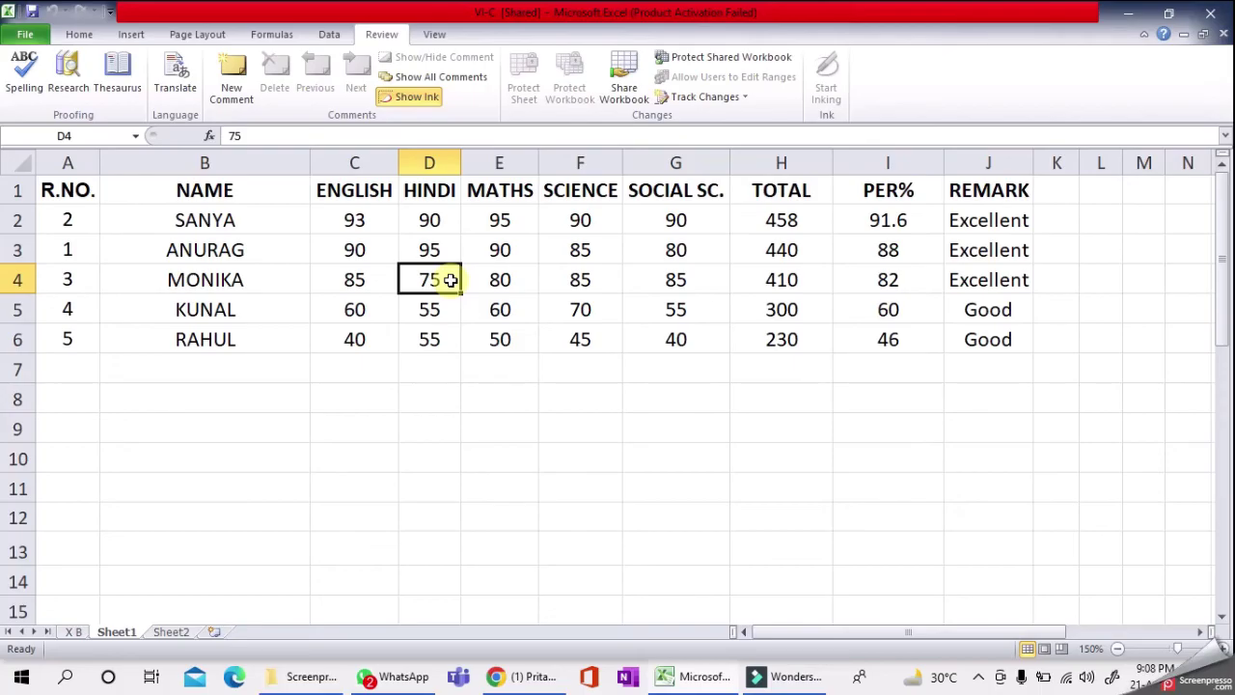
pyautogui.write('89')
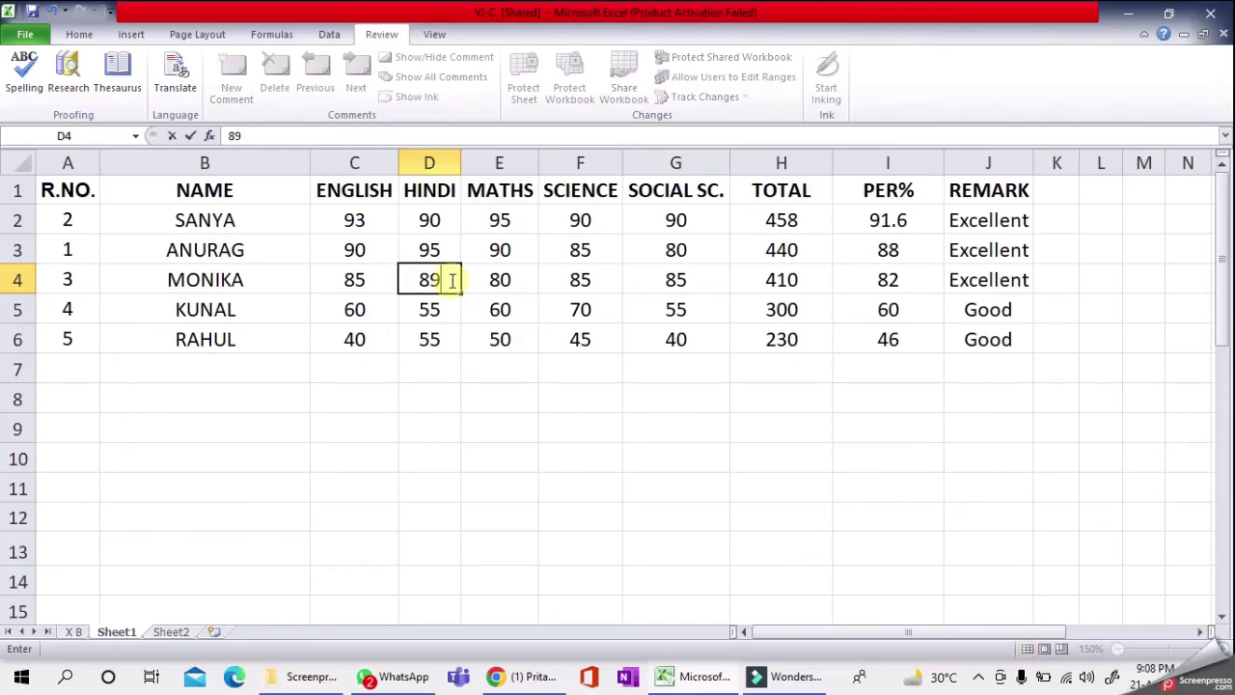
pyautogui.click(505, 392)
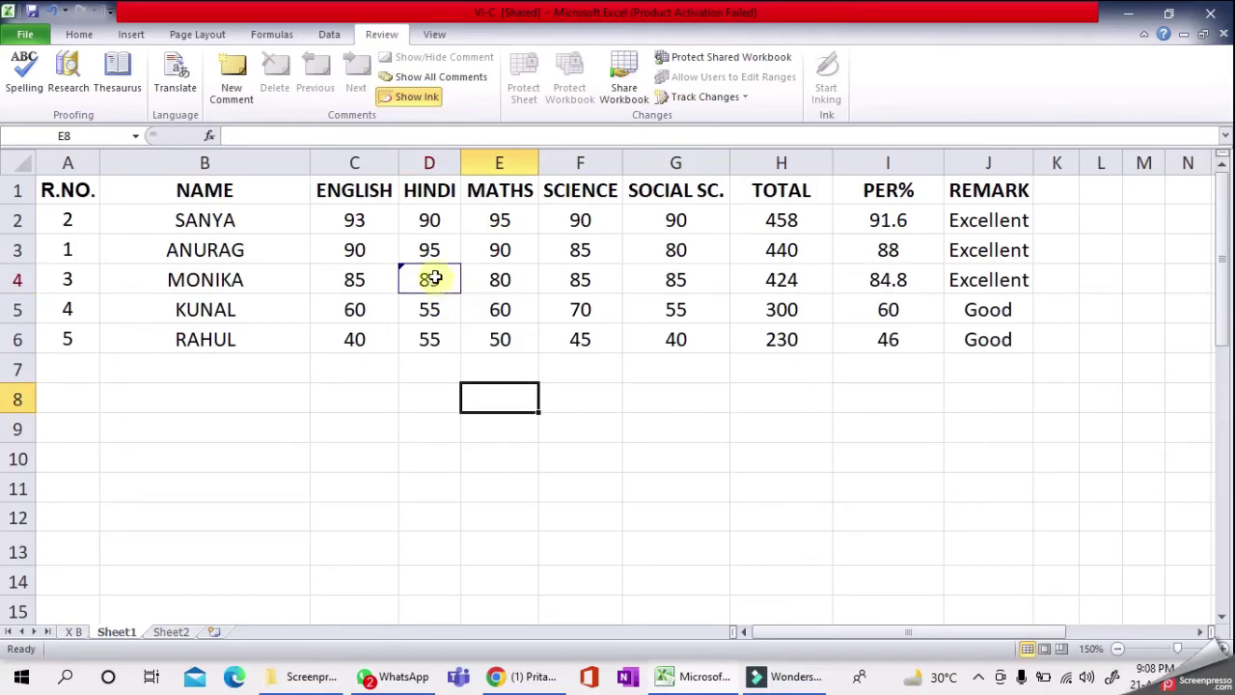
pyautogui.moveTo(434, 278)
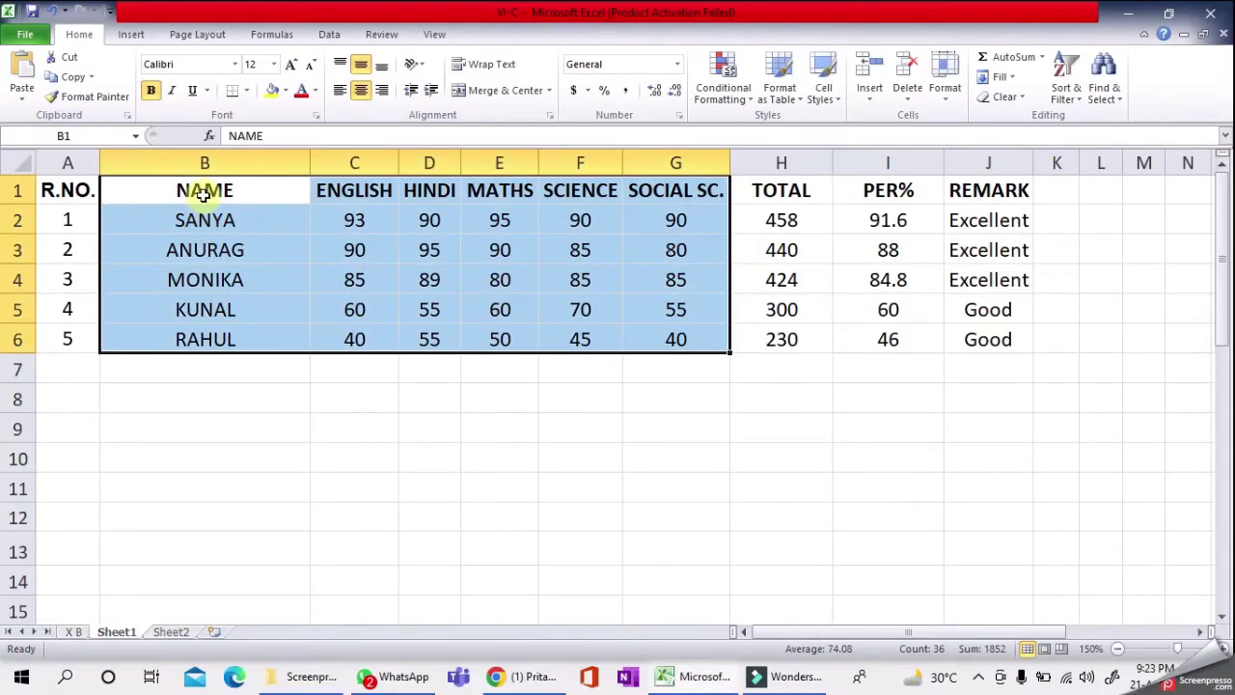
# - Insert a 3-D Clustered Column chart from the student names and subject marks in B1:G6
pyautogui.moveTo(203, 191); pyautogui.dragTo(685, 328)
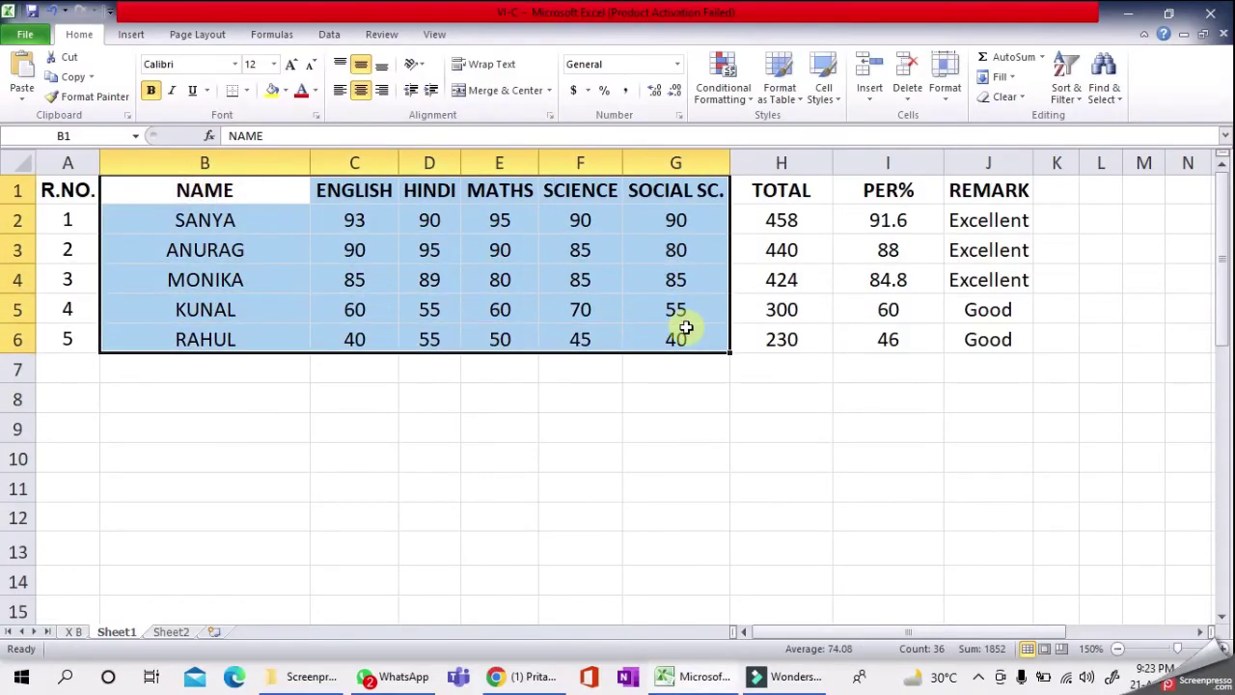
pyautogui.click(131, 34)
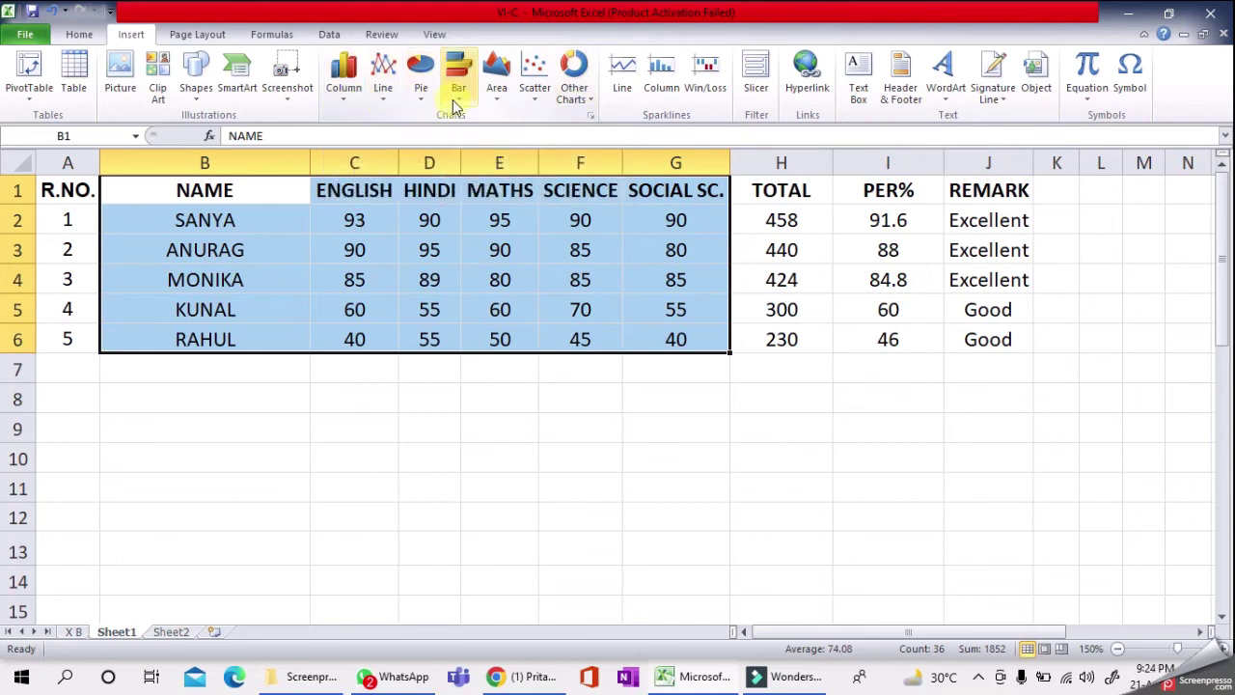
pyautogui.click(352, 101)
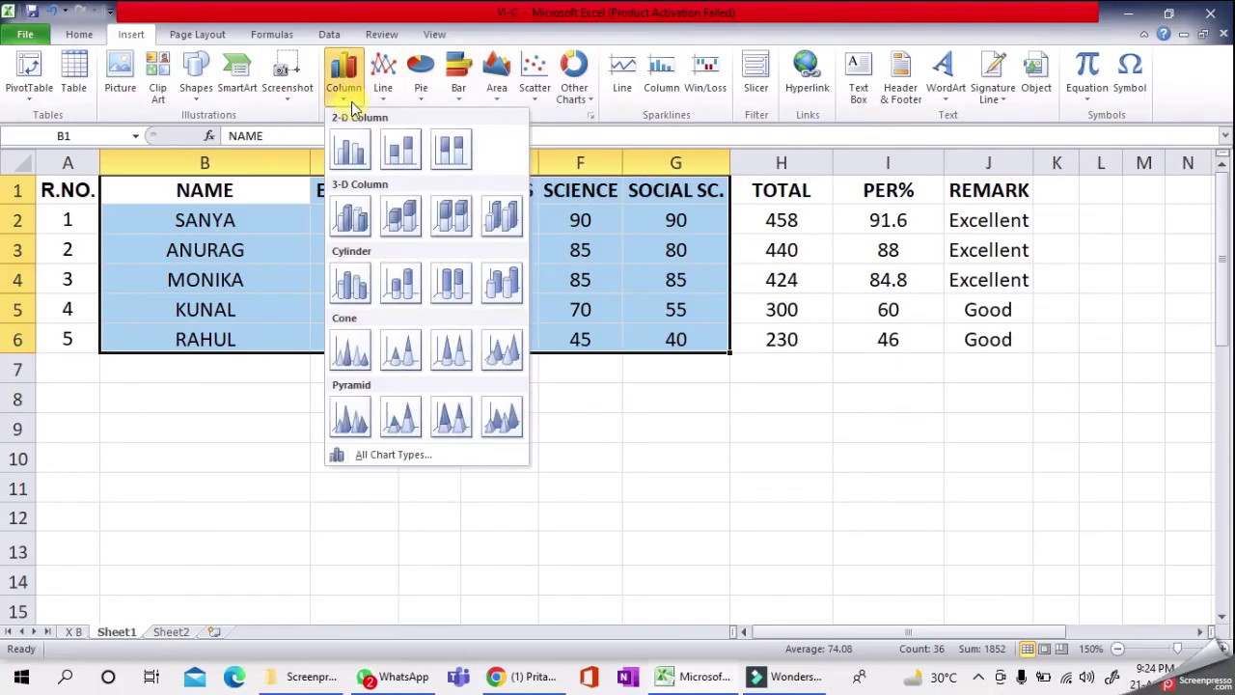
pyautogui.click(353, 220)
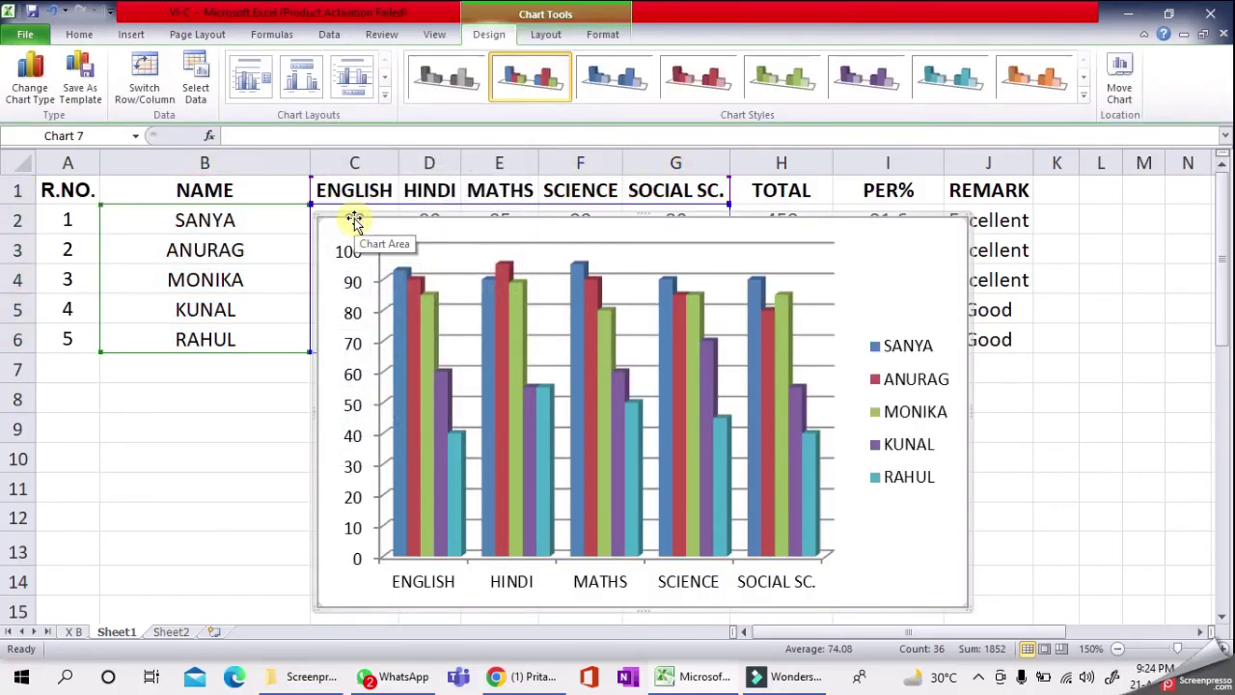
# - Shift the chart down to uncover row 2, then inspect the subject axis and each student's series
pyautogui.moveTo(355, 220); pyautogui.dragTo(354, 234)
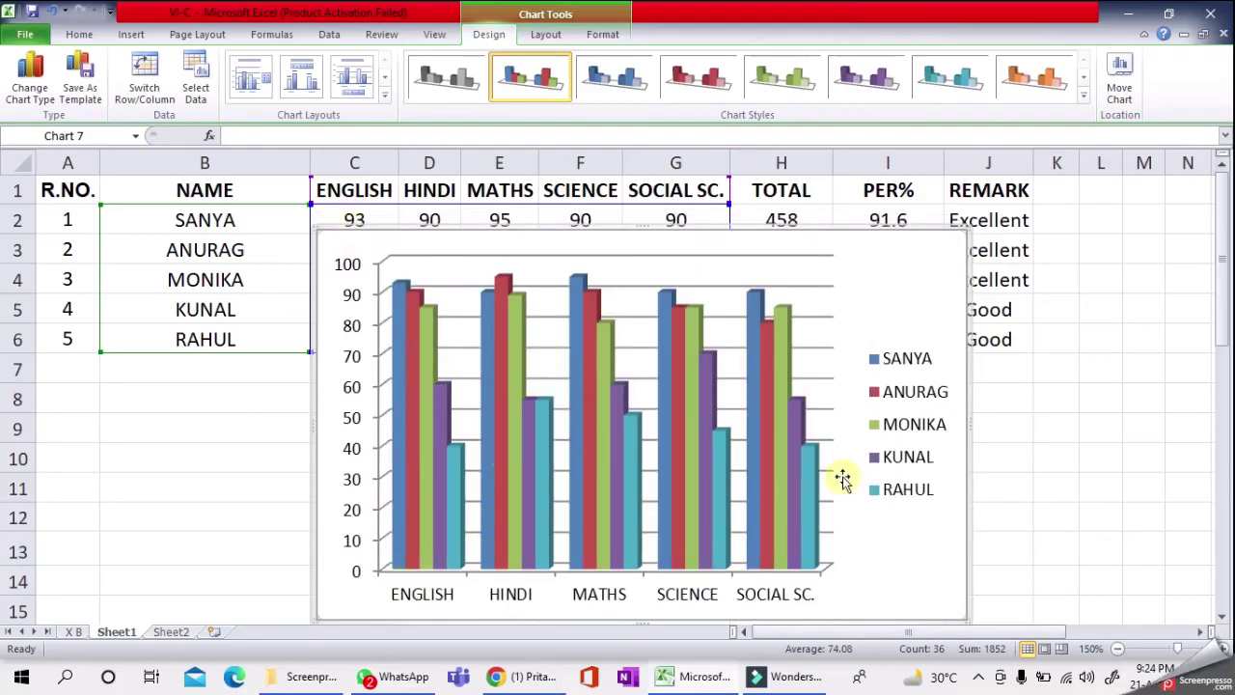
pyautogui.click(419, 599)
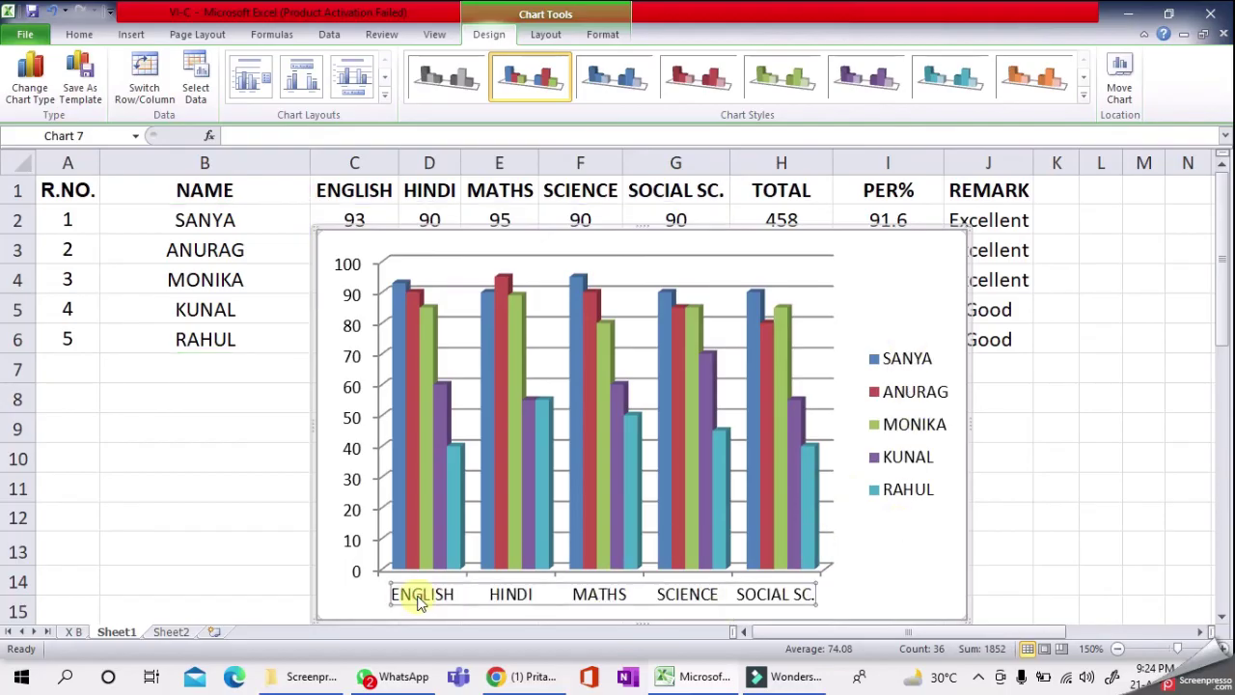
pyautogui.click(402, 517)
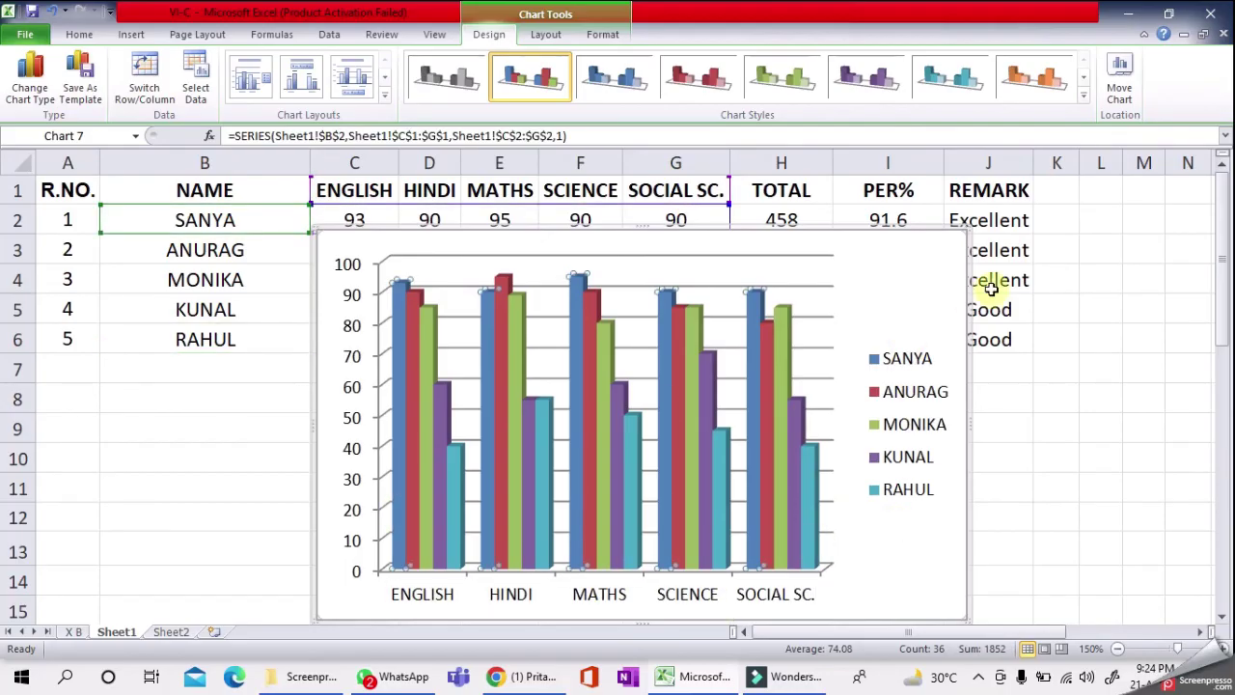
pyautogui.click(412, 506)
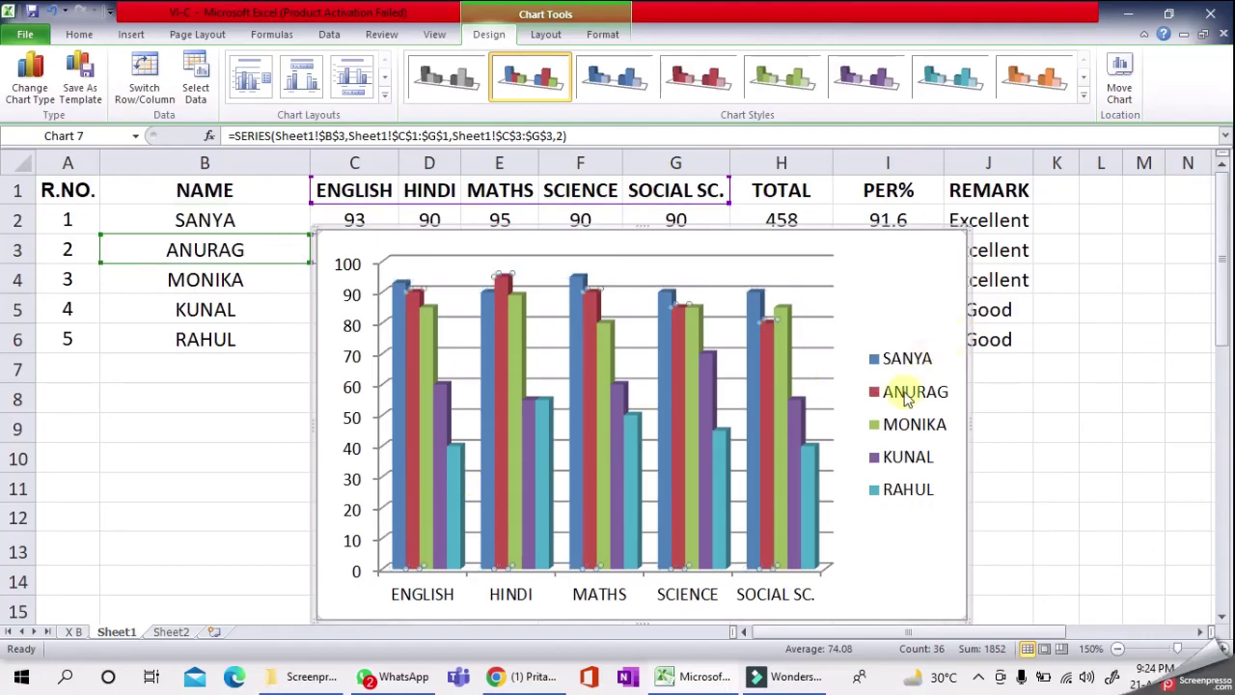
pyautogui.click(428, 530)
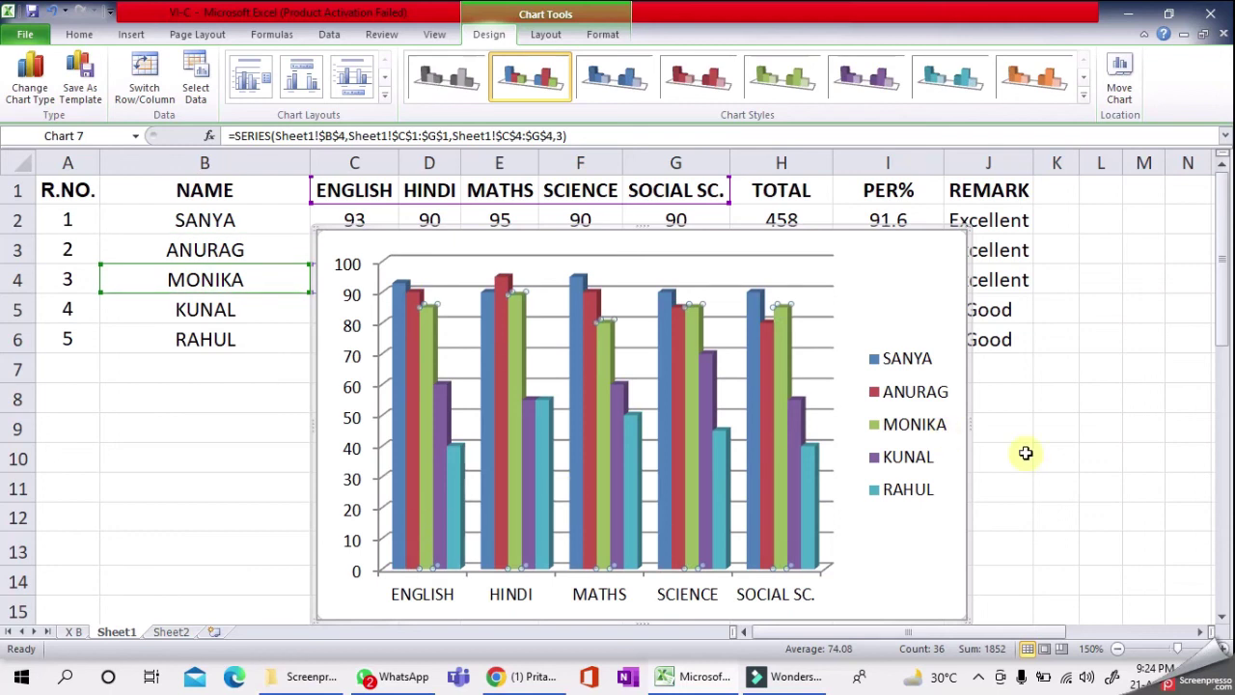
pyautogui.click(436, 518)
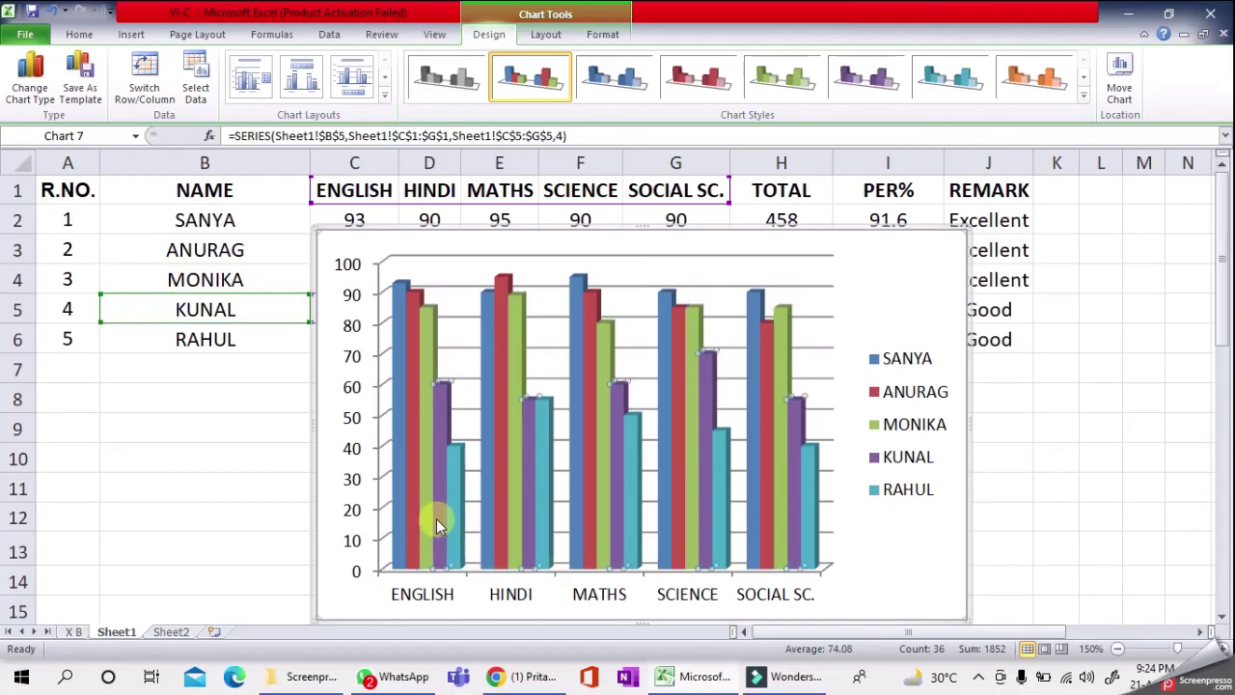
pyautogui.click(450, 520)
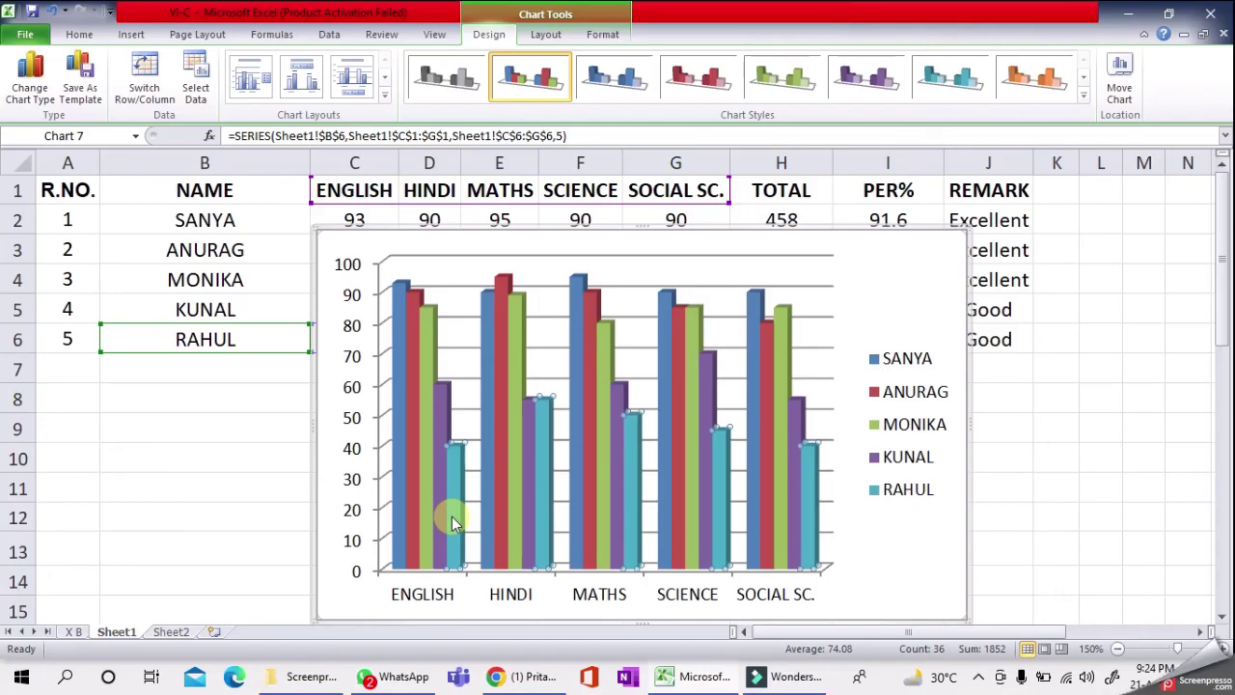
pyautogui.click(501, 598)
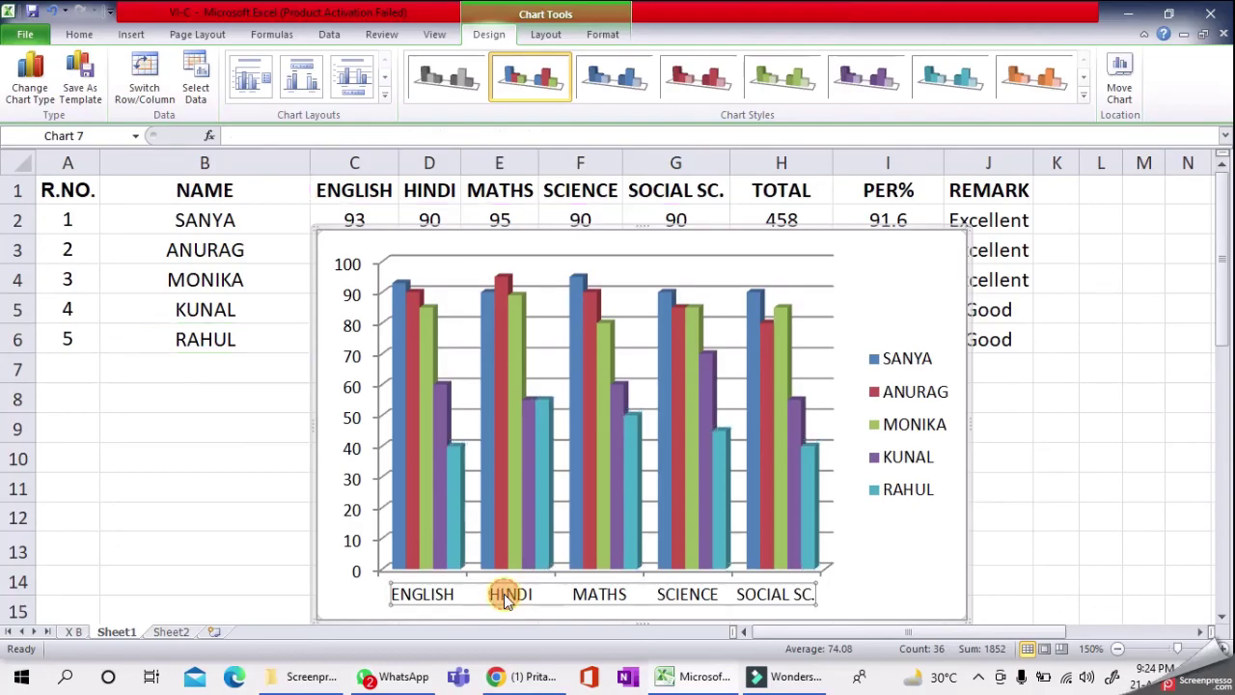